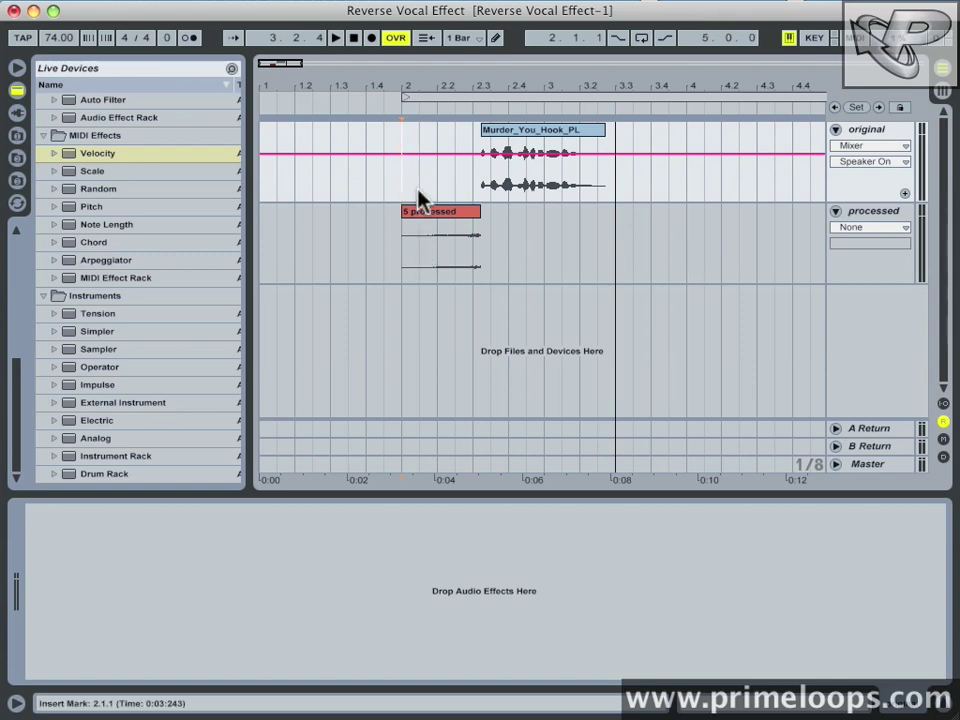
# - Play the arrangement from bar 2 to hear the reversed effect leading into the original vocal, and stop playback
pyautogui.press('space')
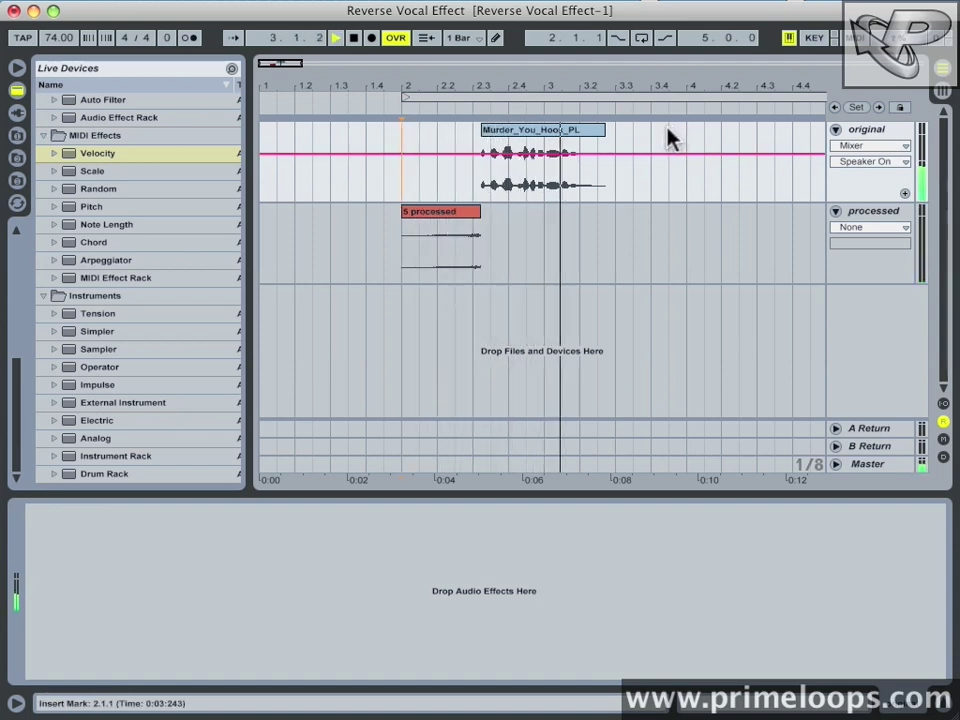
pyautogui.press('space')
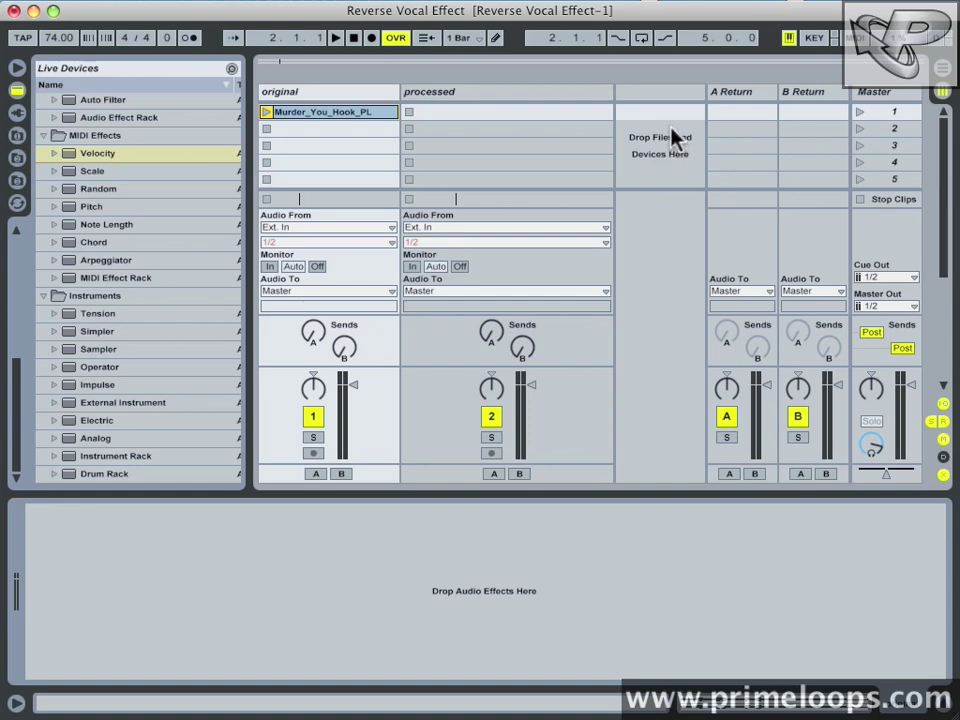
# - Open the Murder_You_Hook_PL clip on the original track to examine its sample waveform
pyautogui.click(341, 114)
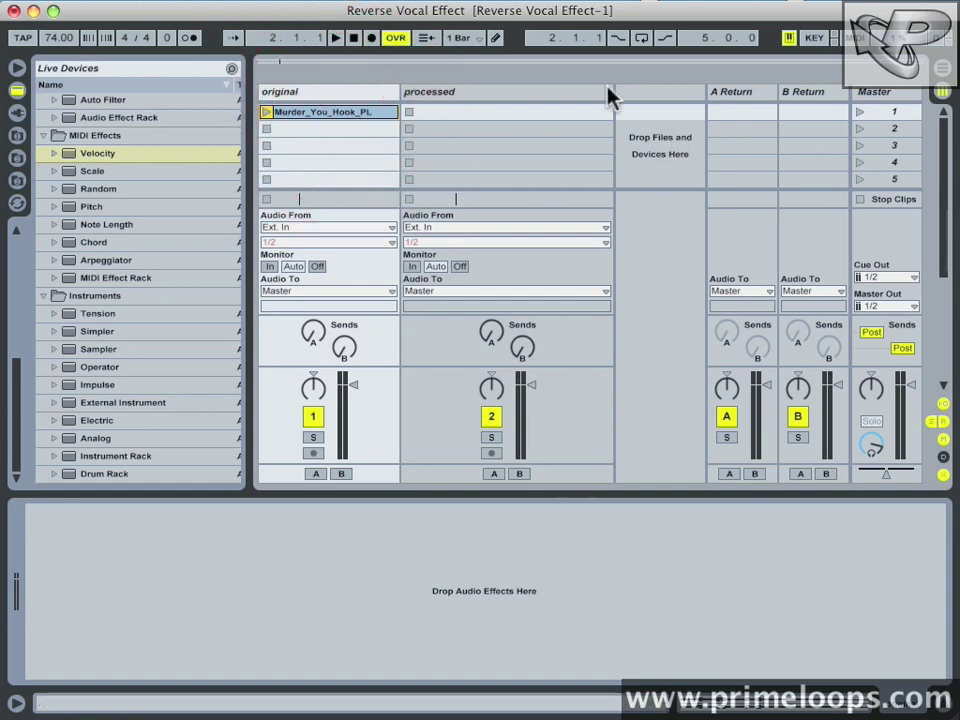
pyautogui.doubleClick(358, 114)
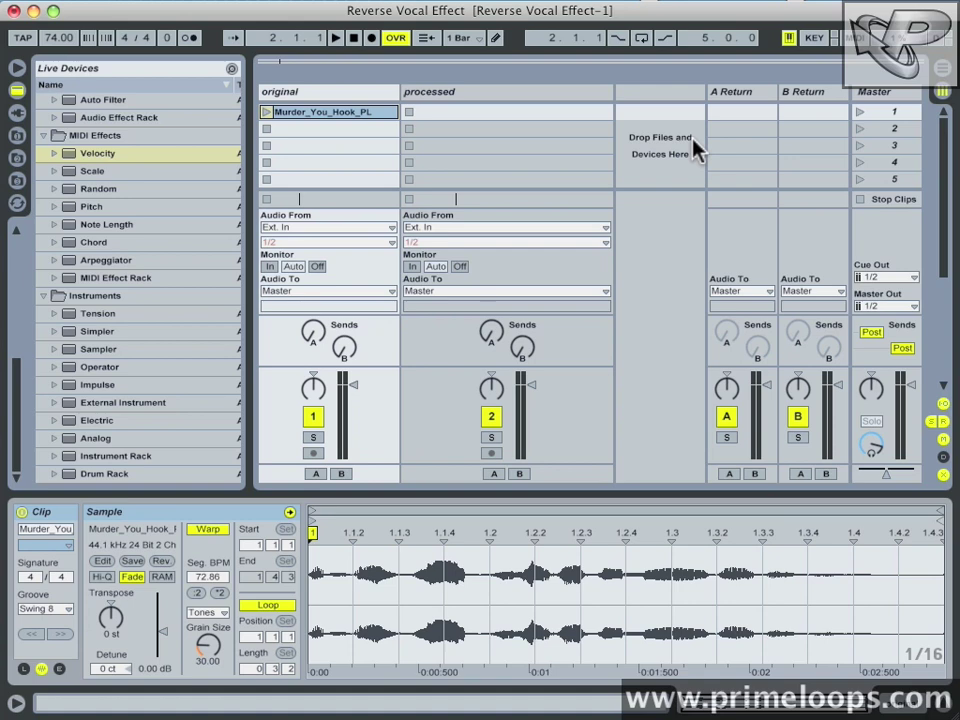
pyautogui.click(500, 120)
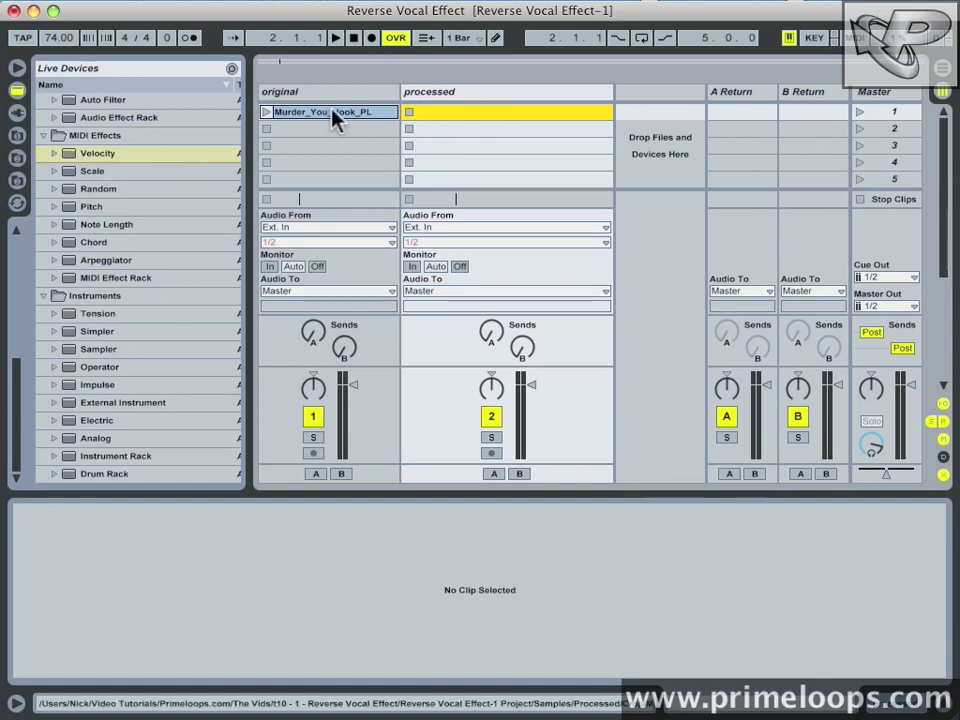
pyautogui.click(362, 92)
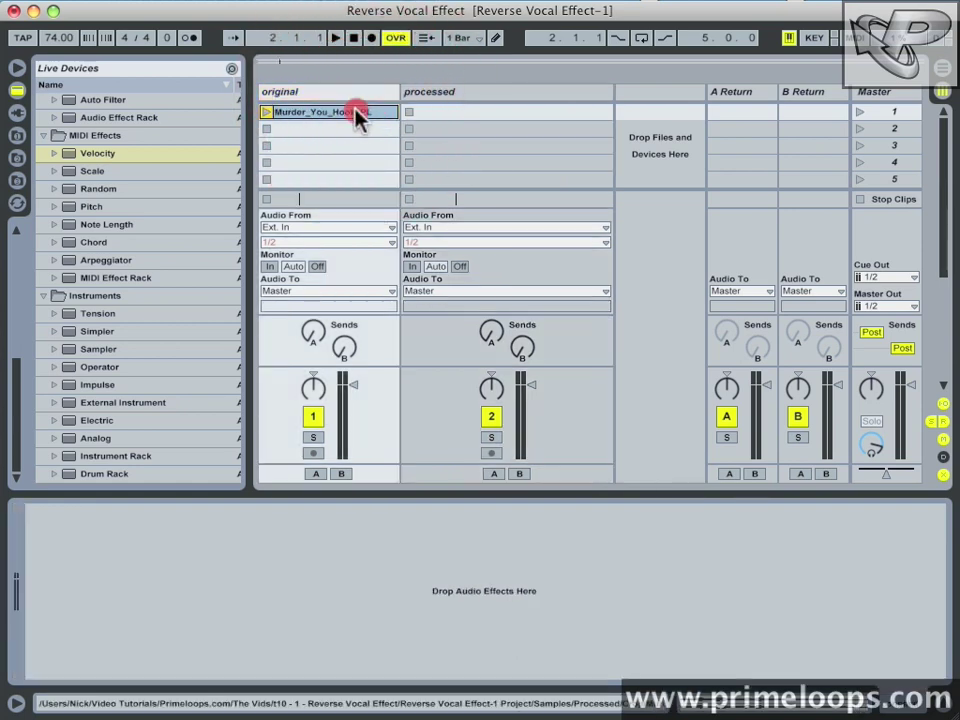
pyautogui.click(355, 111)
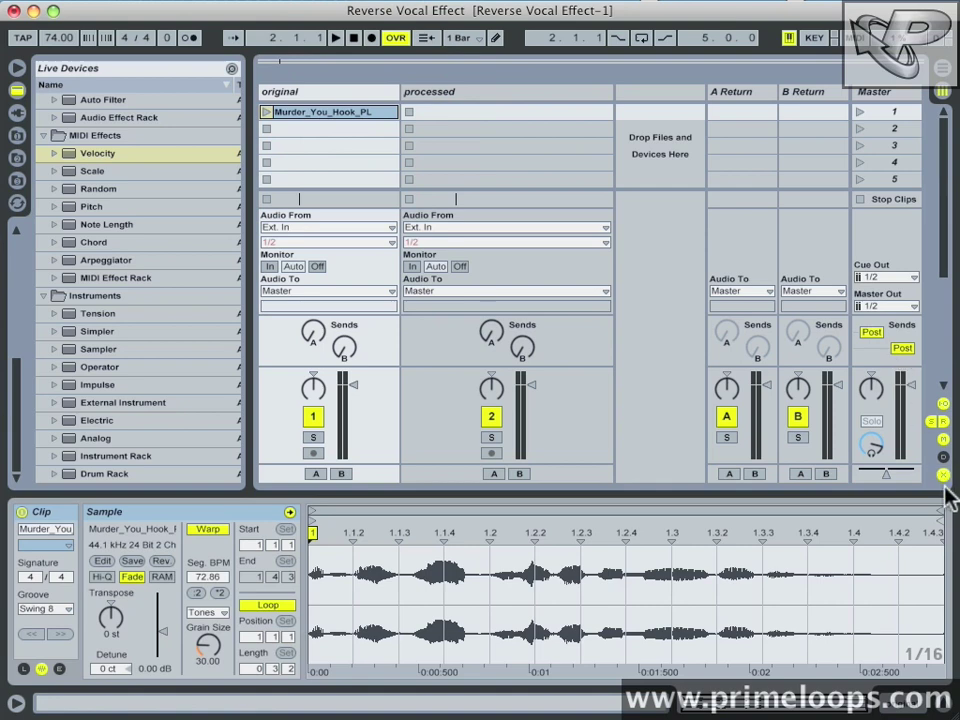
# - Duplicate the Murder_You_Hook_PL clip into the second slot of the original track and open the copy's sample
pyautogui.click(320, 116)
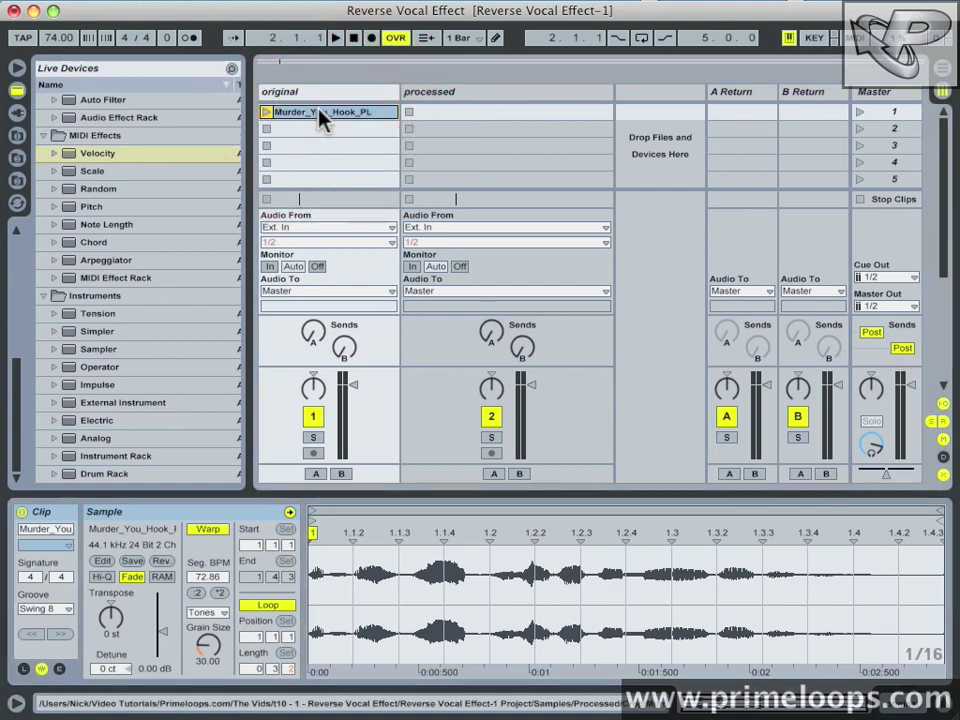
pyautogui.moveTo(320, 116); pyautogui.dragTo(325, 136)
pyautogui.click(325, 138)
pyautogui.click(324, 131)
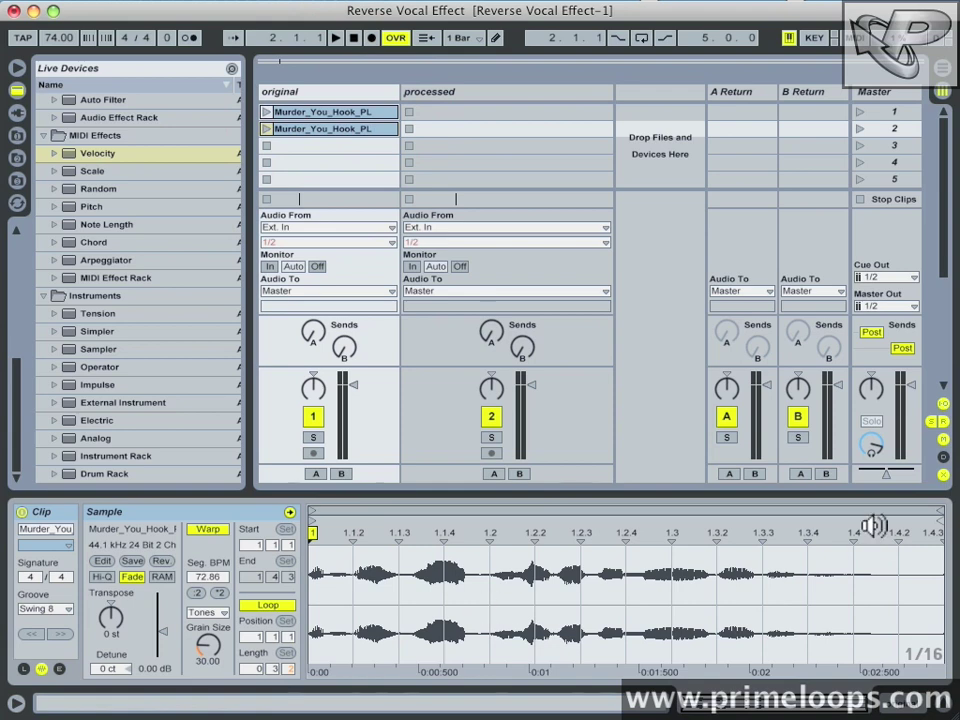
# - Shorten the duplicate clip's loop to its first sixteenth, from 1.1.1 to 1.1.2, and crop the sample to it
pyautogui.moveTo(940, 511); pyautogui.dragTo(364, 574)
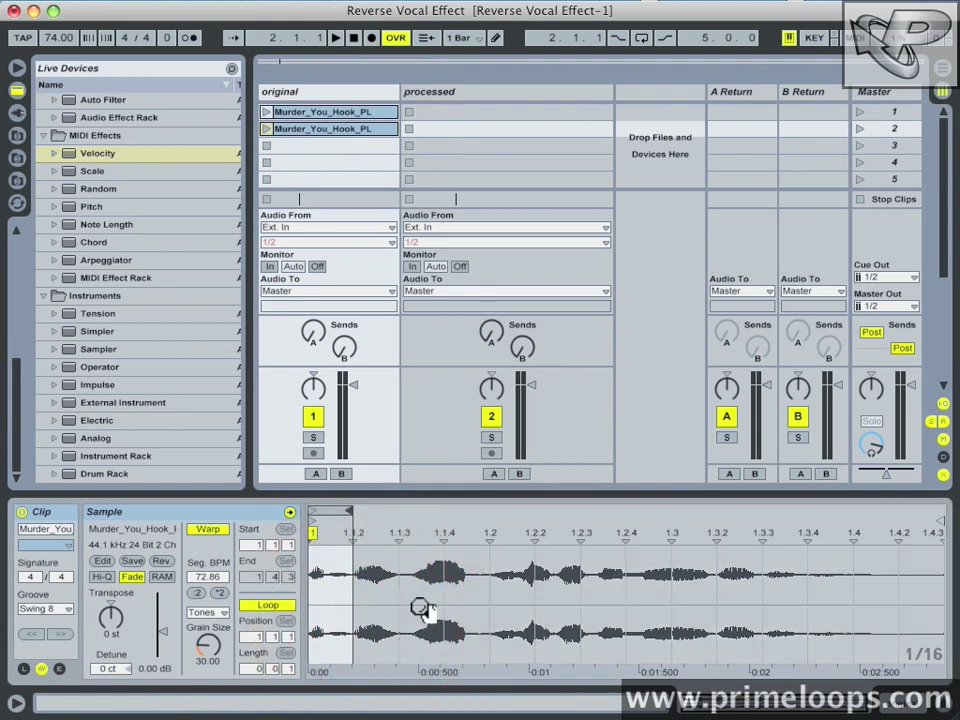
pyautogui.click(332, 561)
pyautogui.click(346, 585)
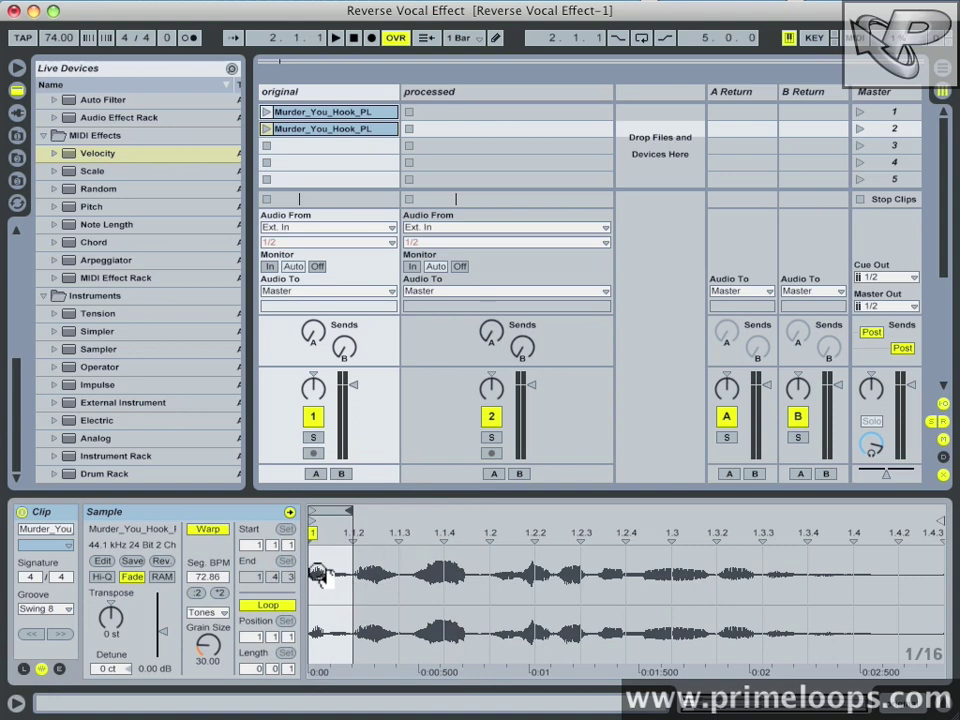
pyautogui.rightClick(337, 572)
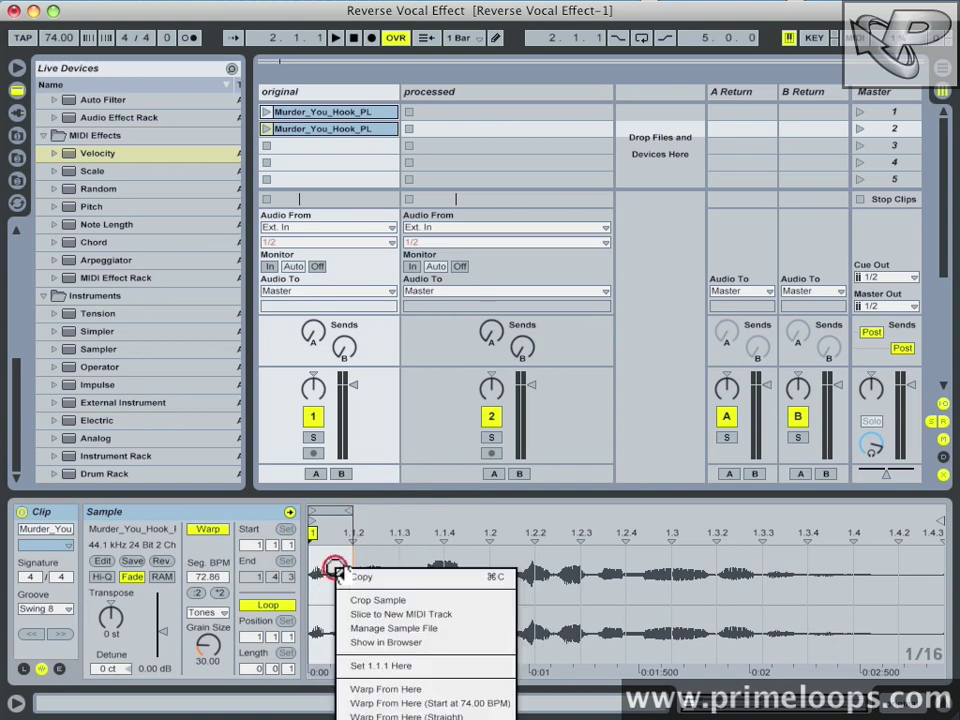
pyautogui.click(373, 602)
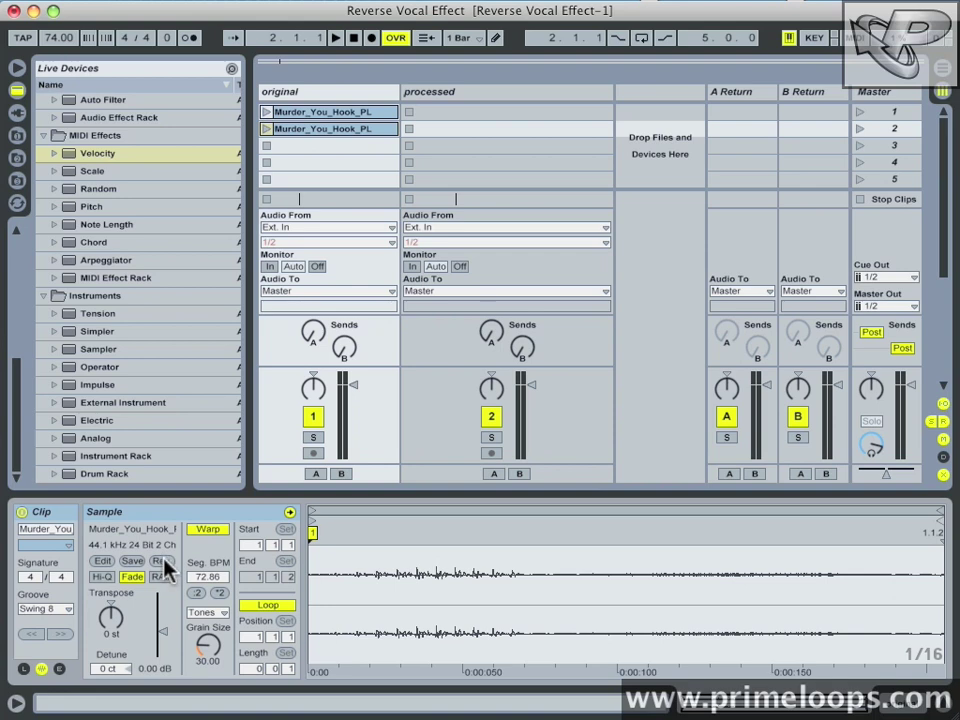
# - Reverse the cropped vocal sample and turn off its looping
pyautogui.click(163, 563)
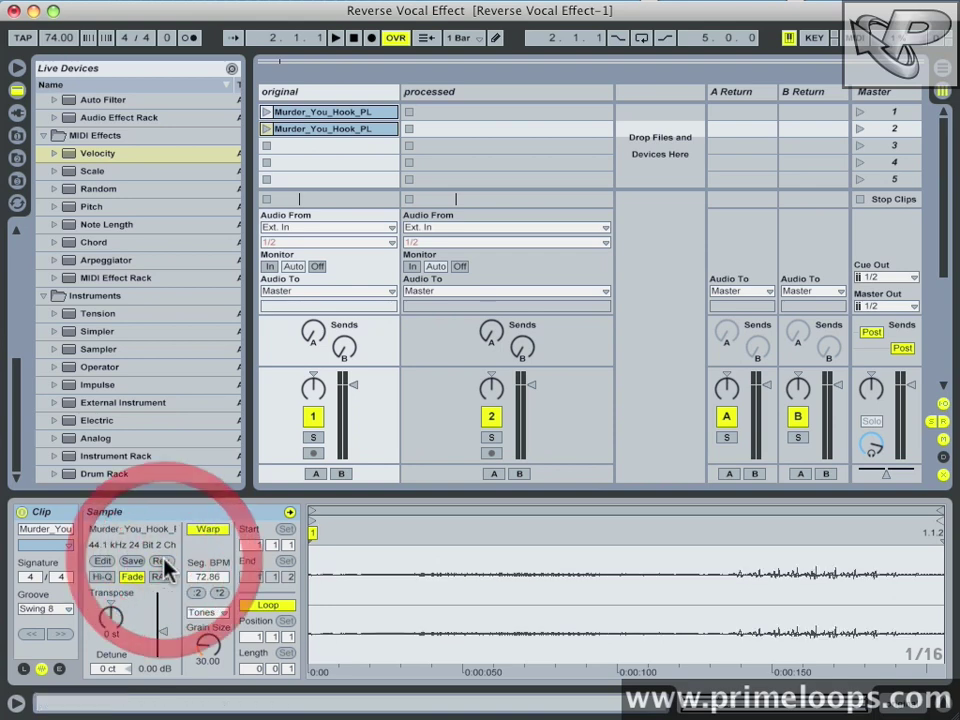
pyautogui.click(269, 607)
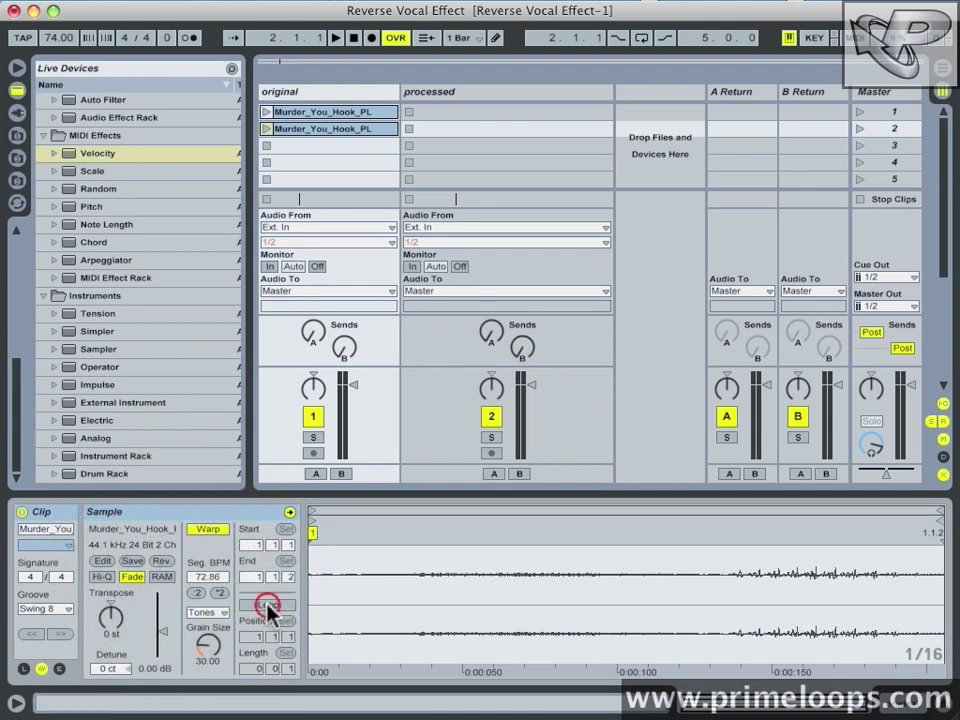
# - Audition the reversed clip in the original track's second slot and stop playback
pyautogui.click(308, 130)
pyautogui.click(266, 128)
pyautogui.click(267, 199)
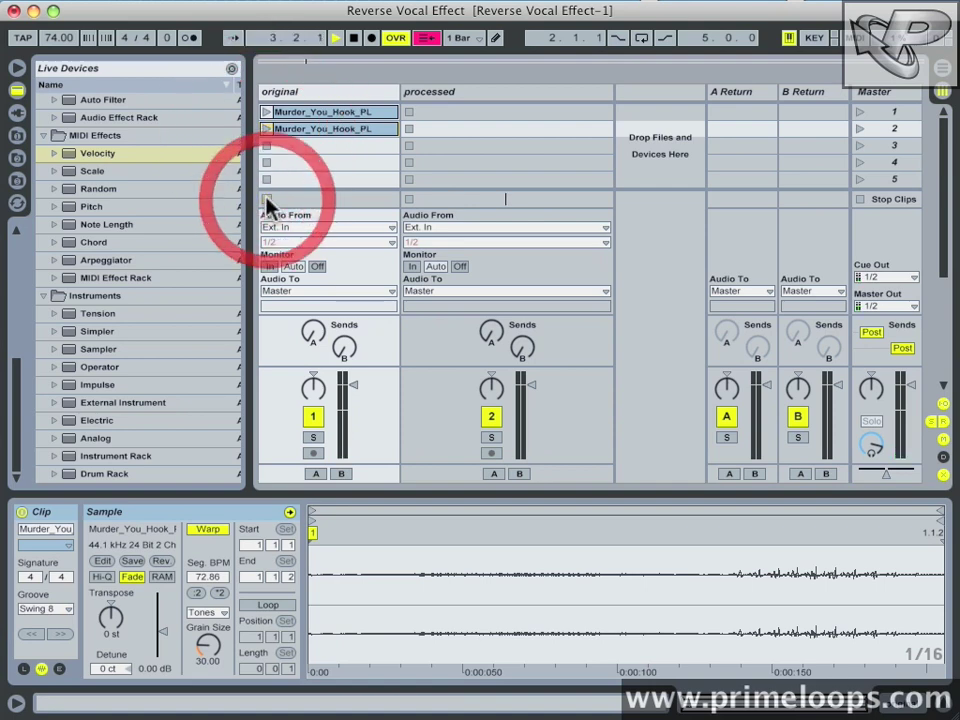
pyautogui.click(355, 39)
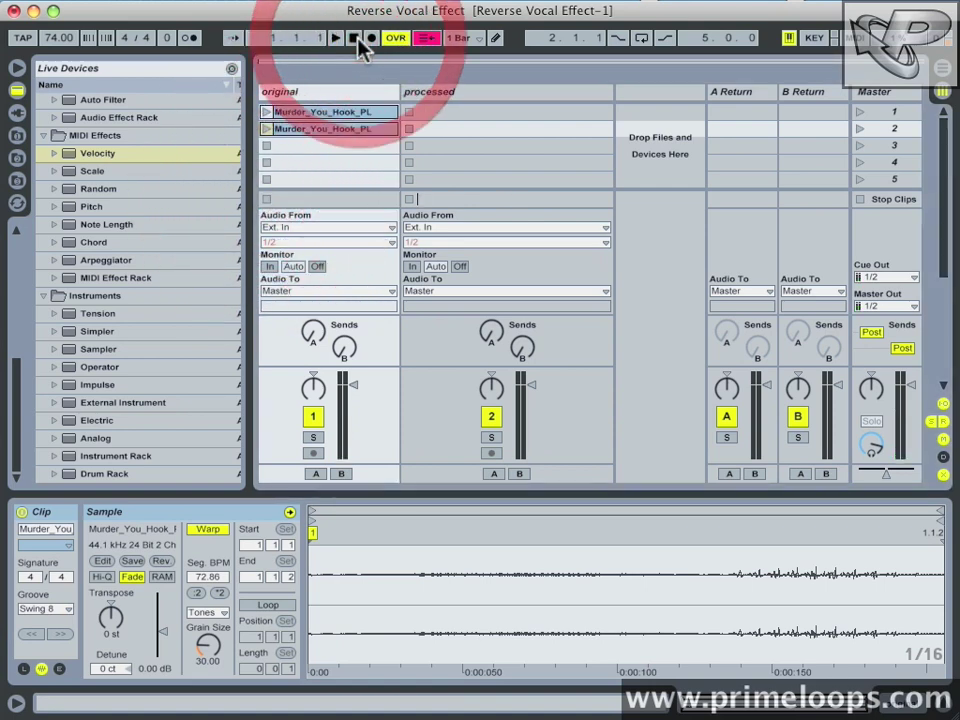
# - Add a Reverb to the original track with Dry/Wet at 40 % and a decay time of 7.48 s
pyautogui.click(290, 91)
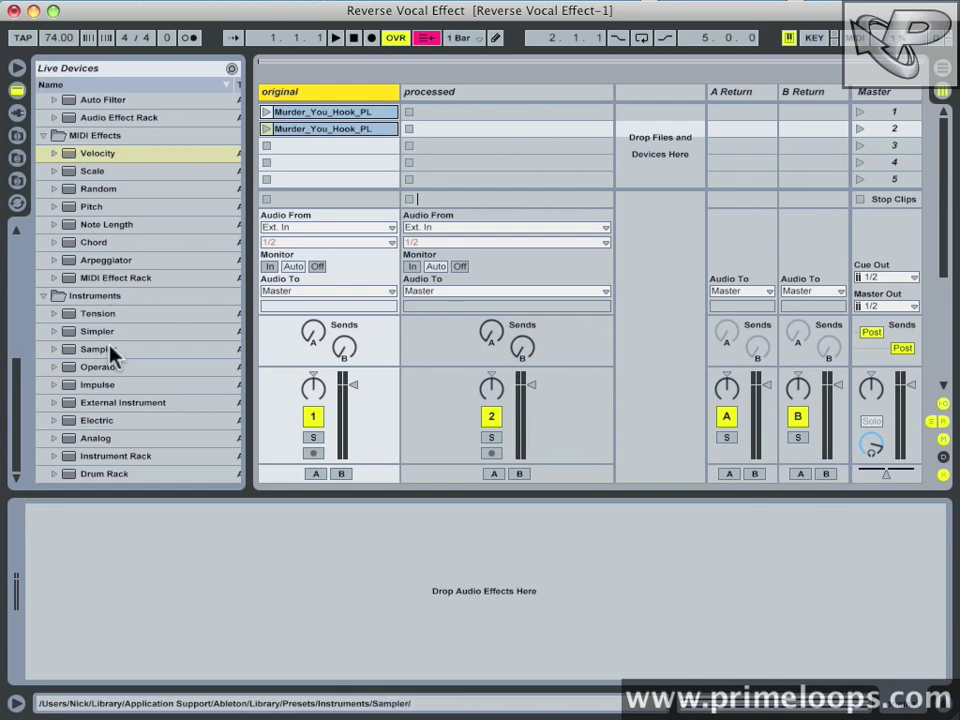
pyautogui.scroll(4, 122, 270)
pyautogui.scroll(5, 96, 218)
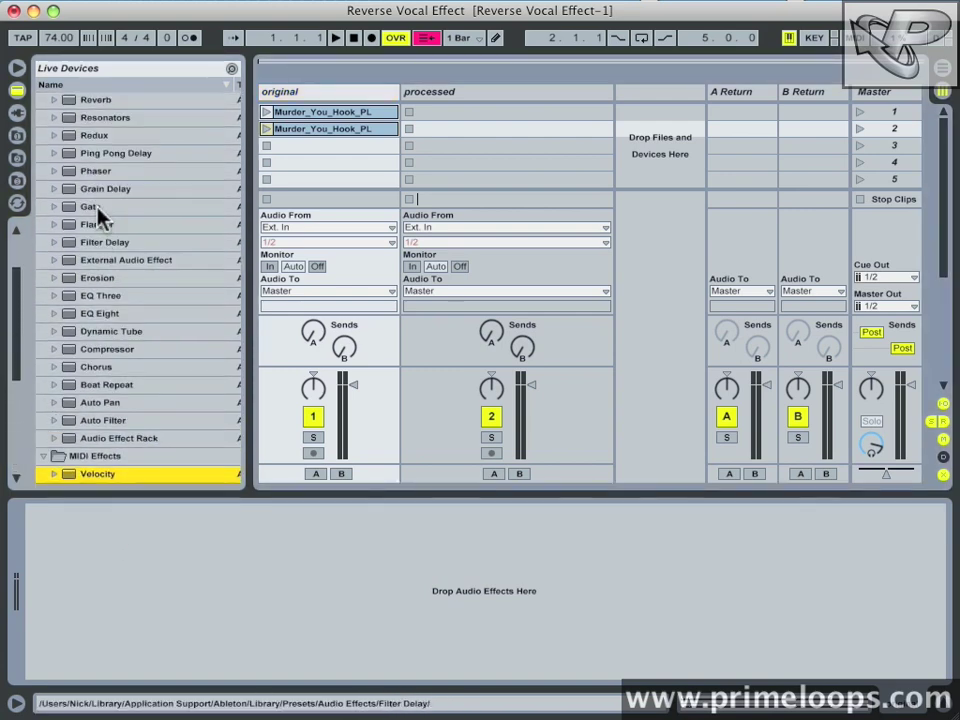
pyautogui.moveTo(96, 168); pyautogui.dragTo(368, 95)
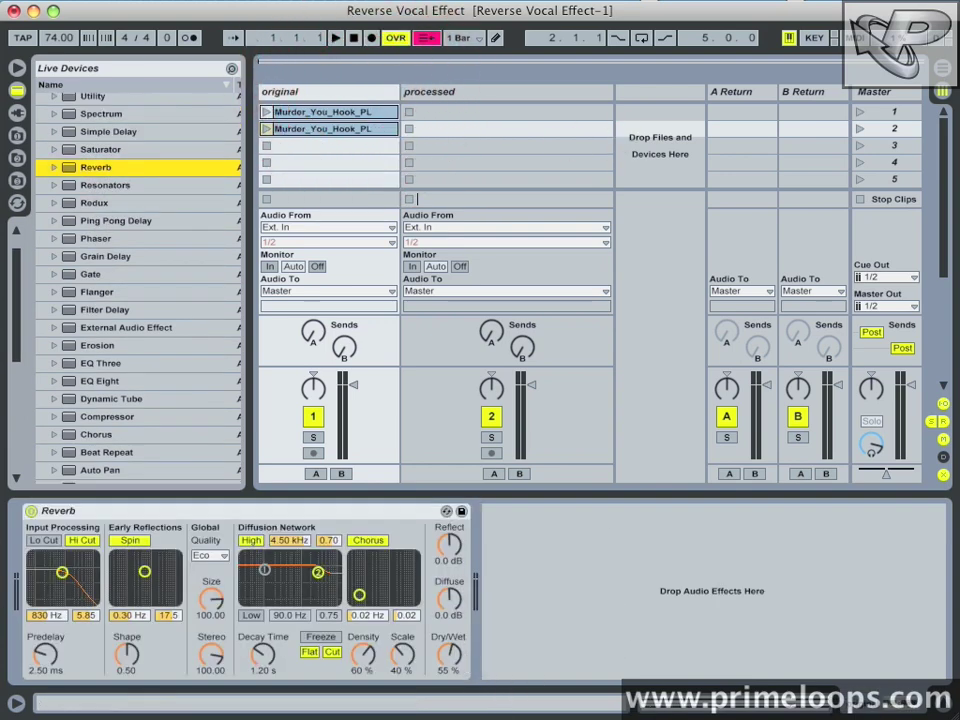
pyautogui.moveTo(458, 658); pyautogui.dragTo(458, 668)
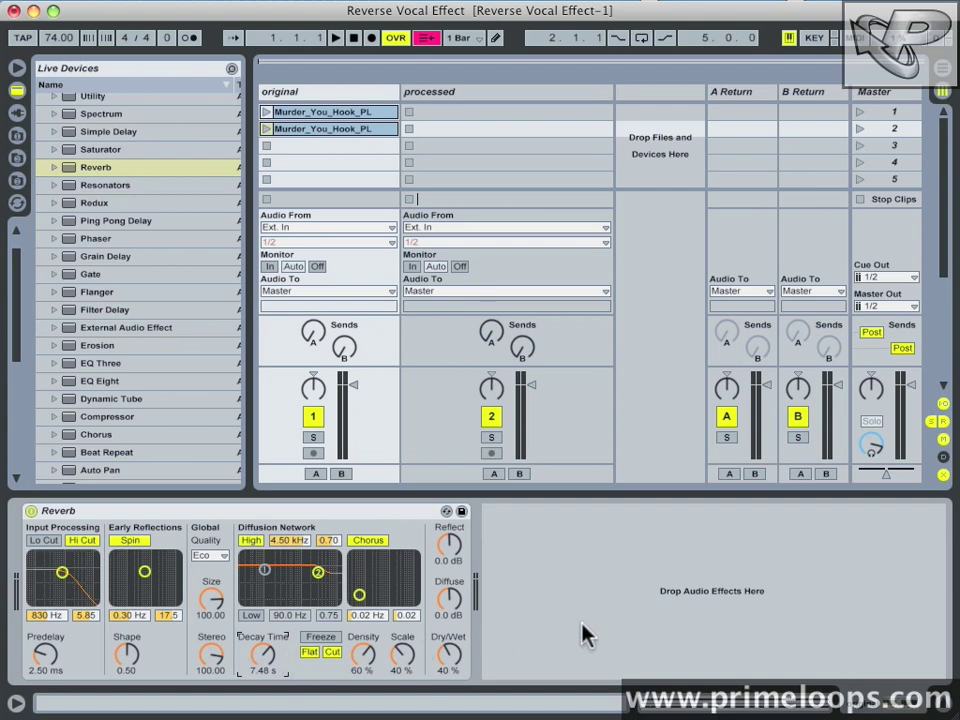
# - Route the original track's audio output to the processed track and arm the processed track for recording
pyautogui.click(345, 130)
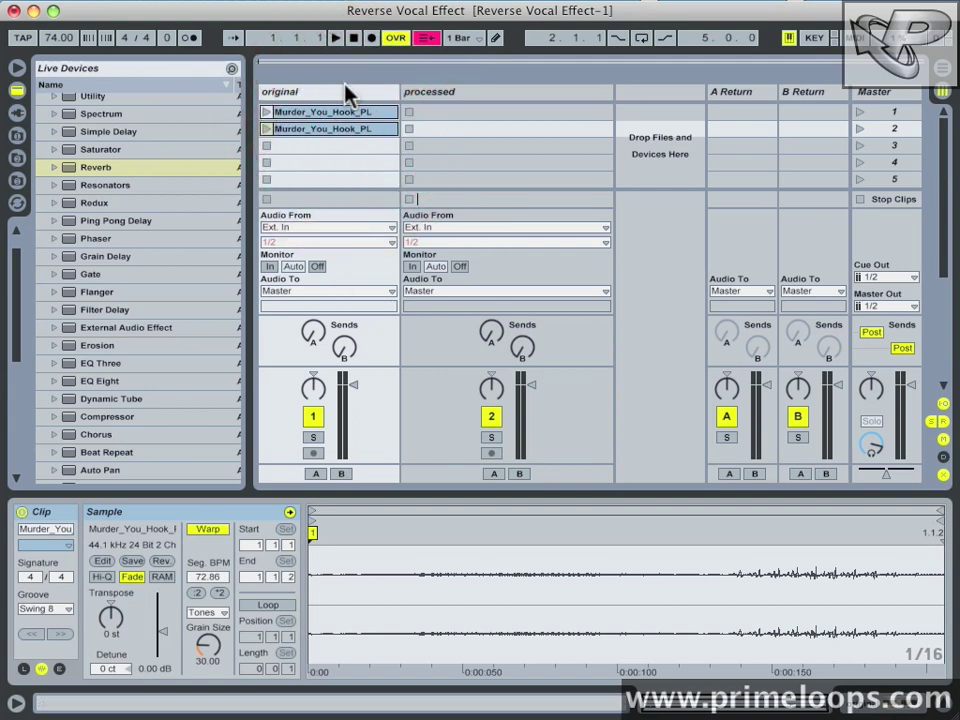
pyautogui.click(348, 92)
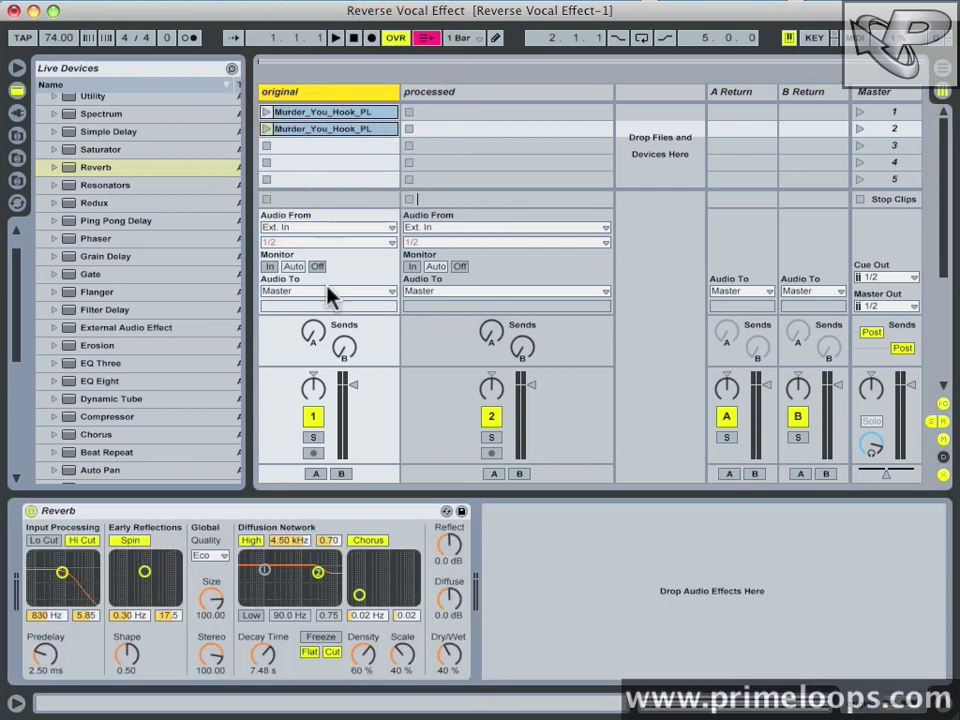
pyautogui.click(333, 292)
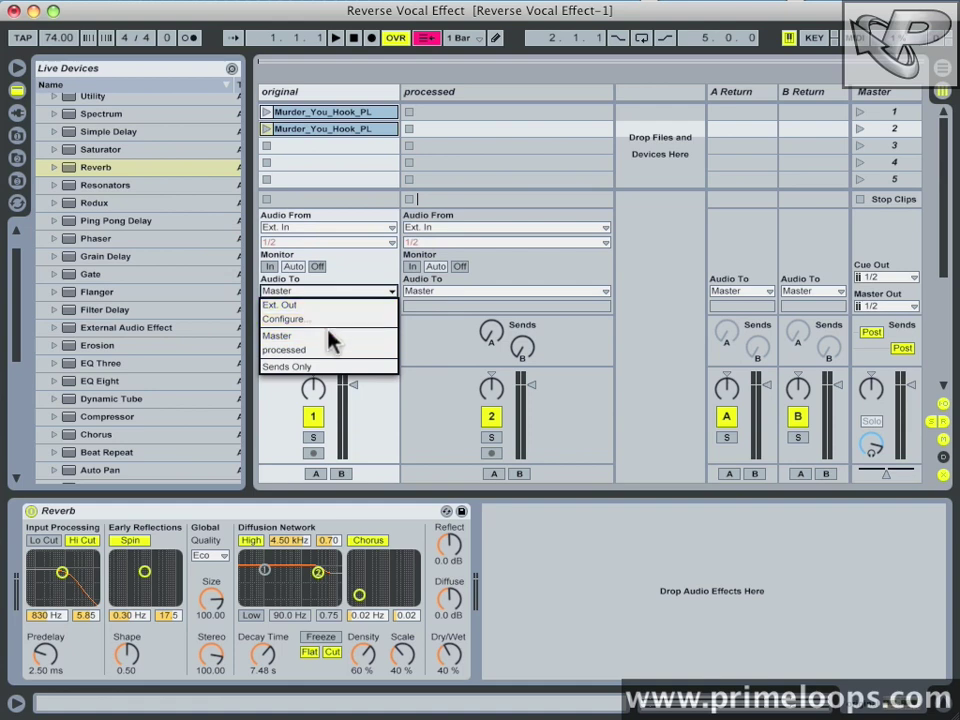
pyautogui.click(333, 358)
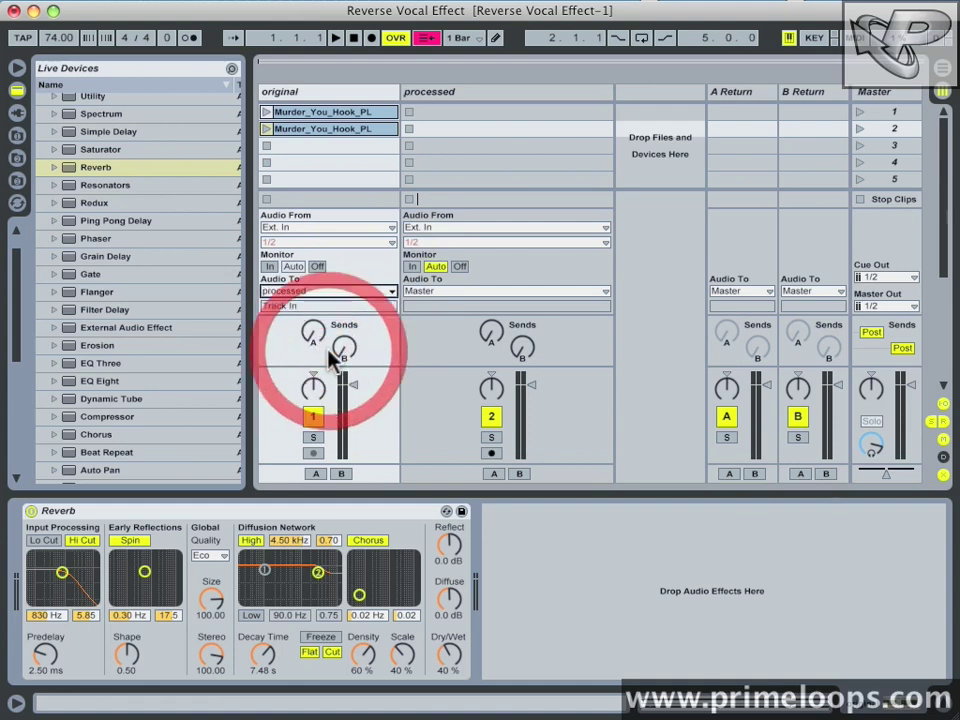
pyautogui.click(492, 454)
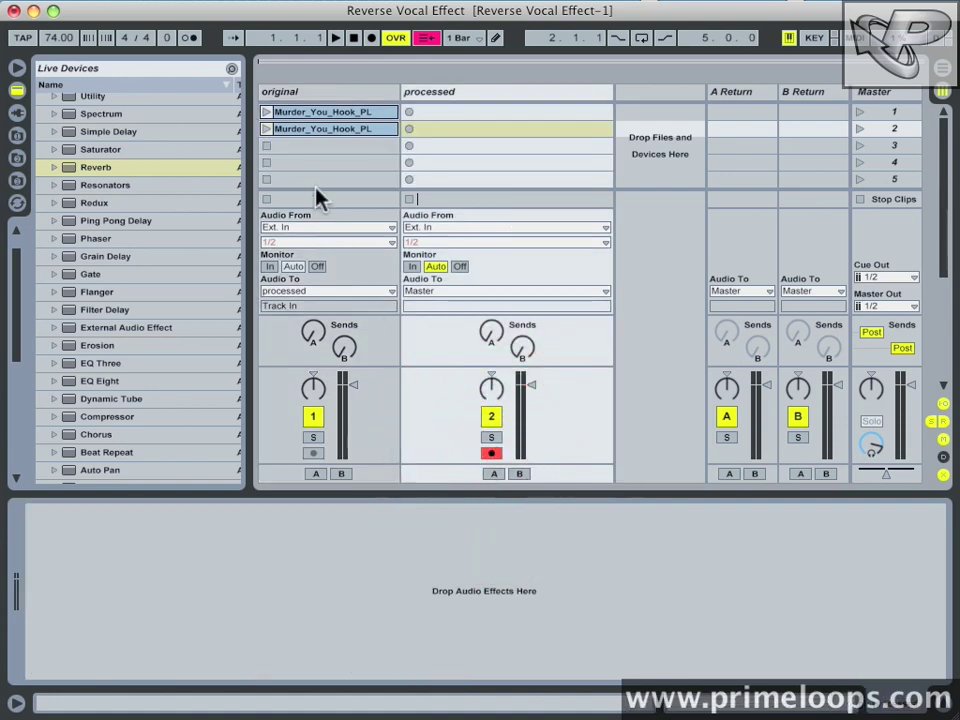
# - Record the reversed clip with its reverb tail into the first slot of the processed track, then stop the recording
pyautogui.click(410, 114)
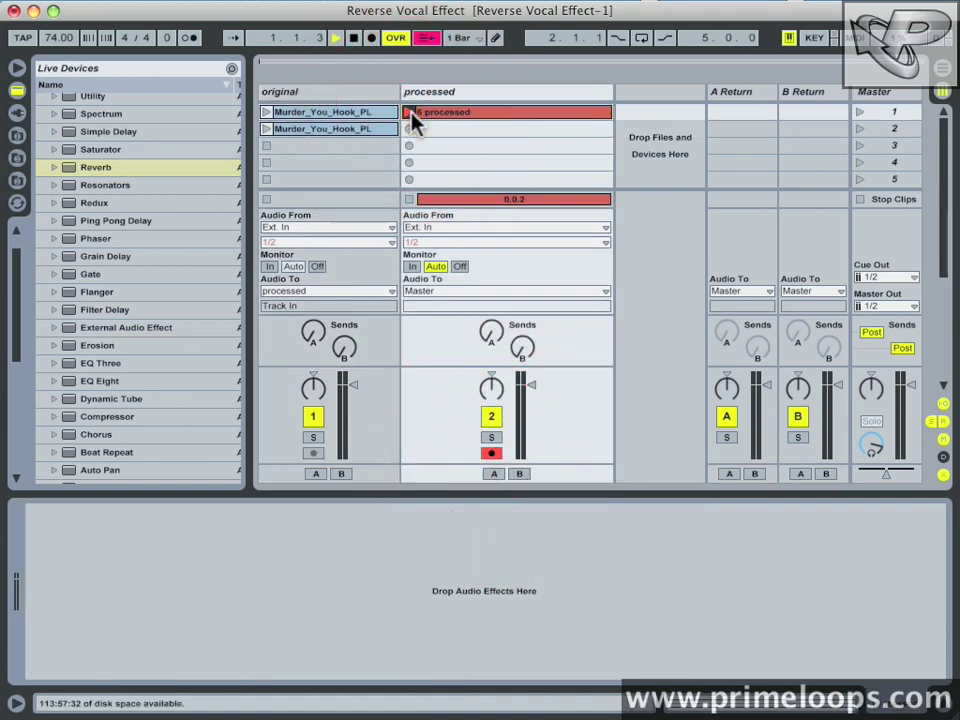
pyautogui.click(266, 129)
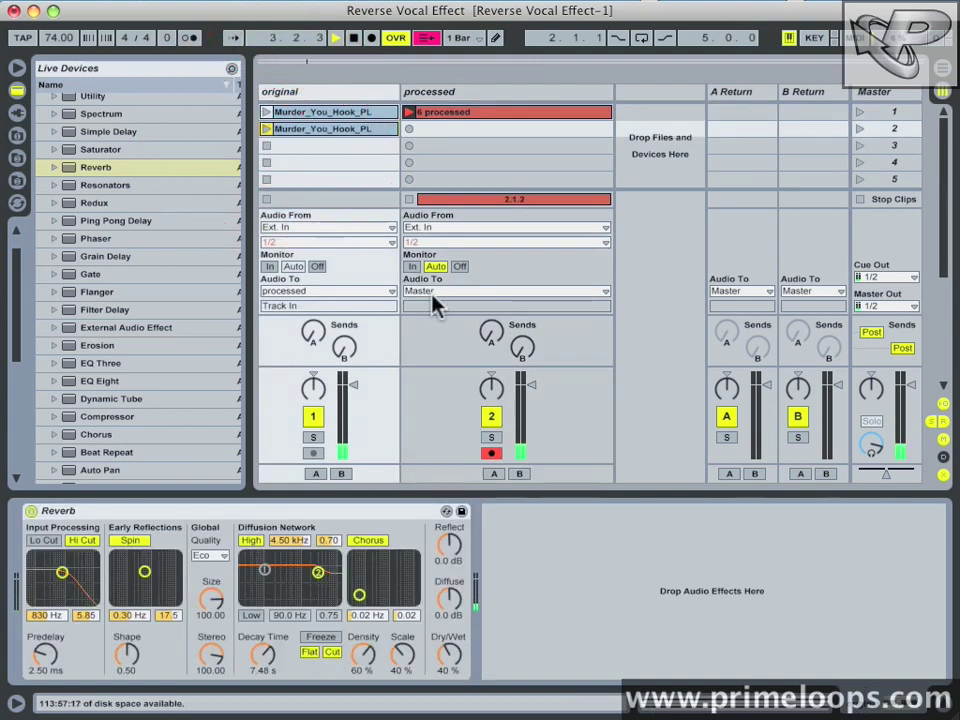
pyautogui.click(409, 199)
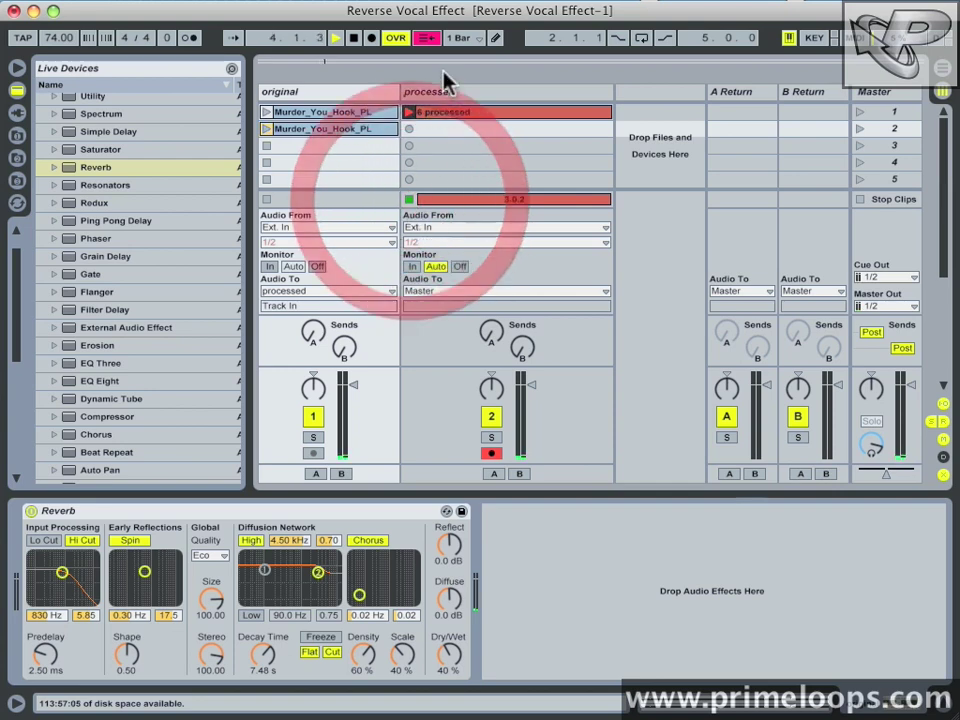
# - Crop the recorded clip on the processed track to the region from 3.1.1 to 3.4 and audition it
pyautogui.click(478, 116)
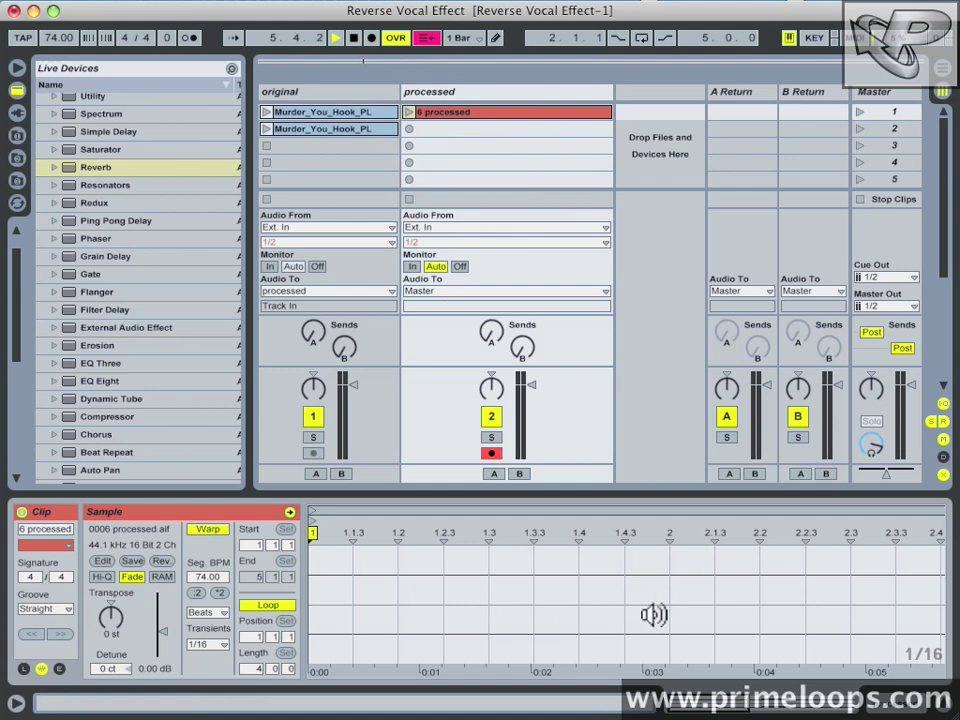
pyautogui.click(606, 563)
pyautogui.moveTo(606, 563); pyautogui.dragTo(546, 583)
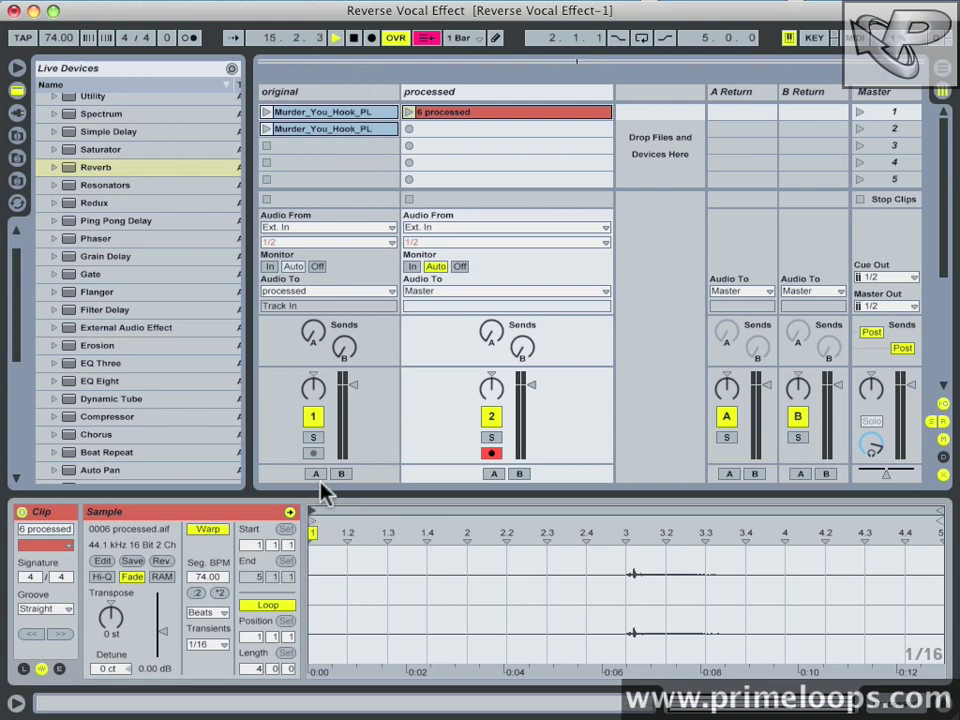
pyautogui.moveTo(314, 509)
pyautogui.mouseDown()
pyautogui.moveTo(710, 504)
pyautogui.moveTo(615, 505)
pyautogui.moveTo(627, 508)
pyautogui.mouseUp()
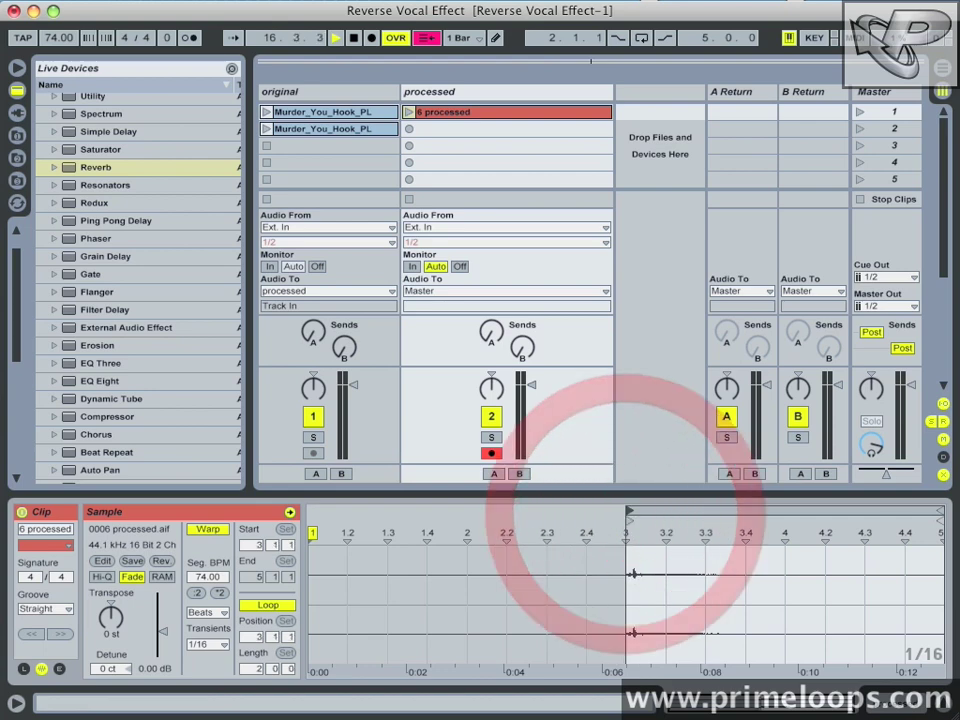
pyautogui.moveTo(940, 553); pyautogui.dragTo(748, 556)
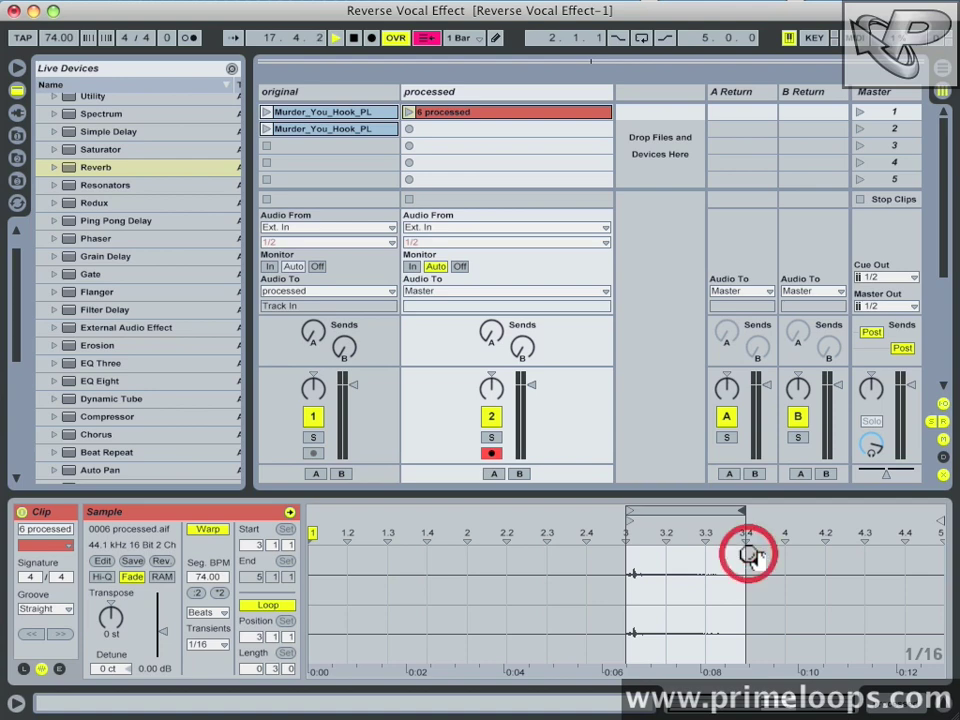
pyautogui.rightClick(671, 610)
pyautogui.click(718, 640)
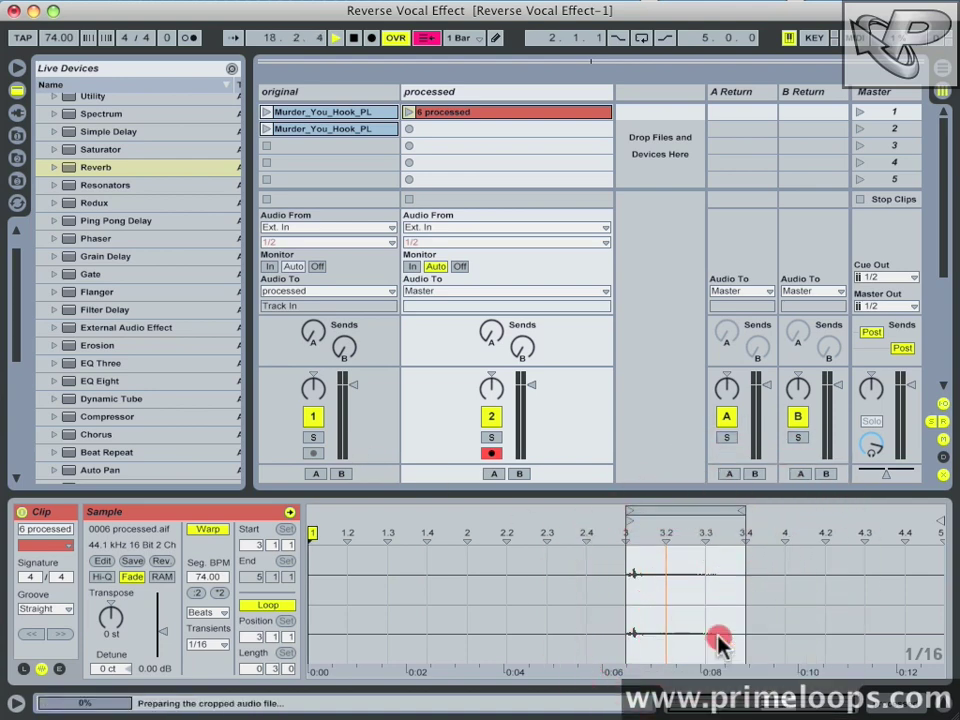
pyautogui.click(408, 112)
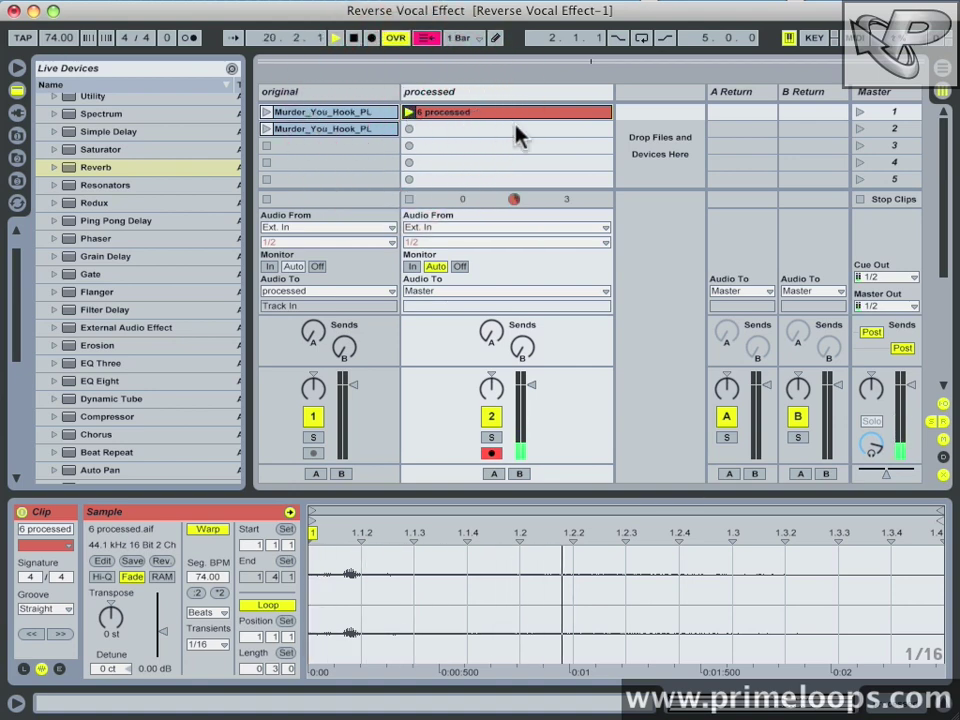
# - Stop the recorded clip on the processed track, reverse it, and audition the reversed result
pyautogui.click(410, 200)
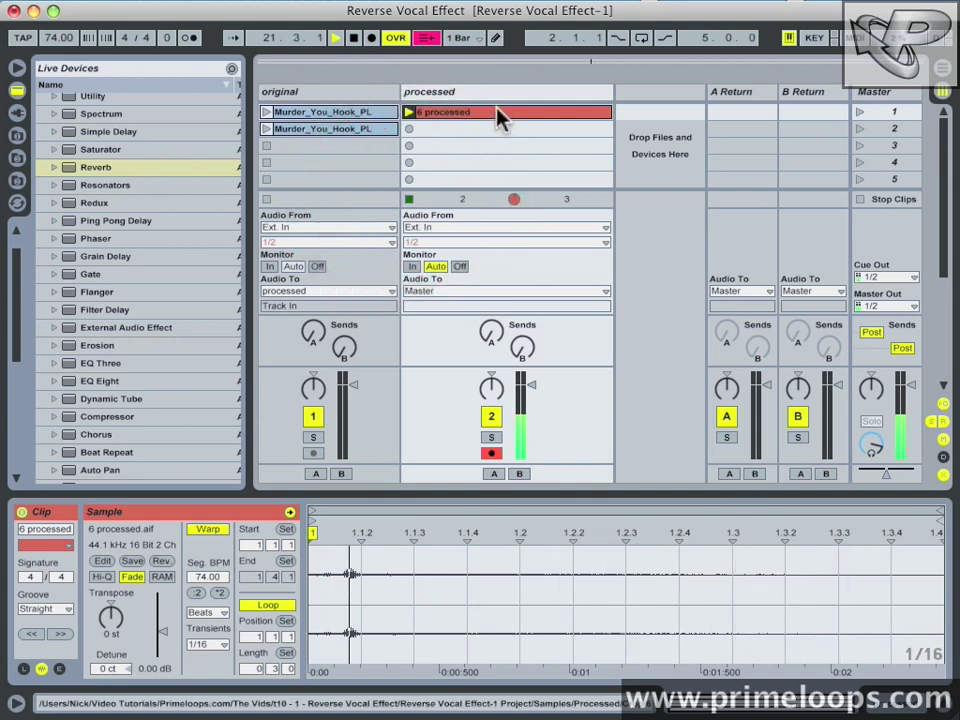
pyautogui.click(500, 115)
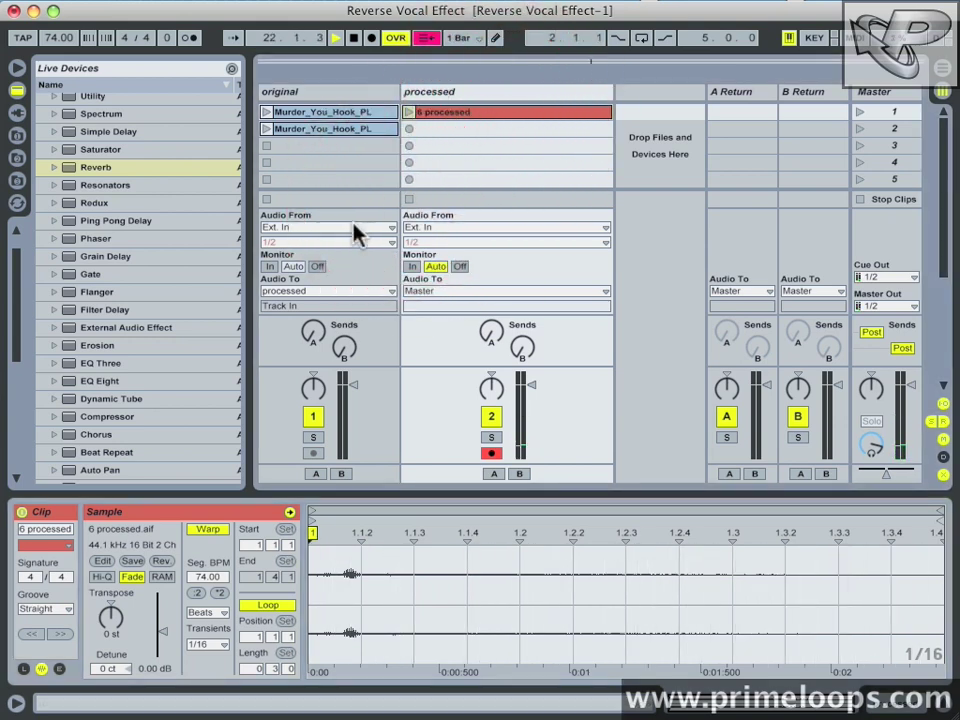
pyautogui.click(162, 564)
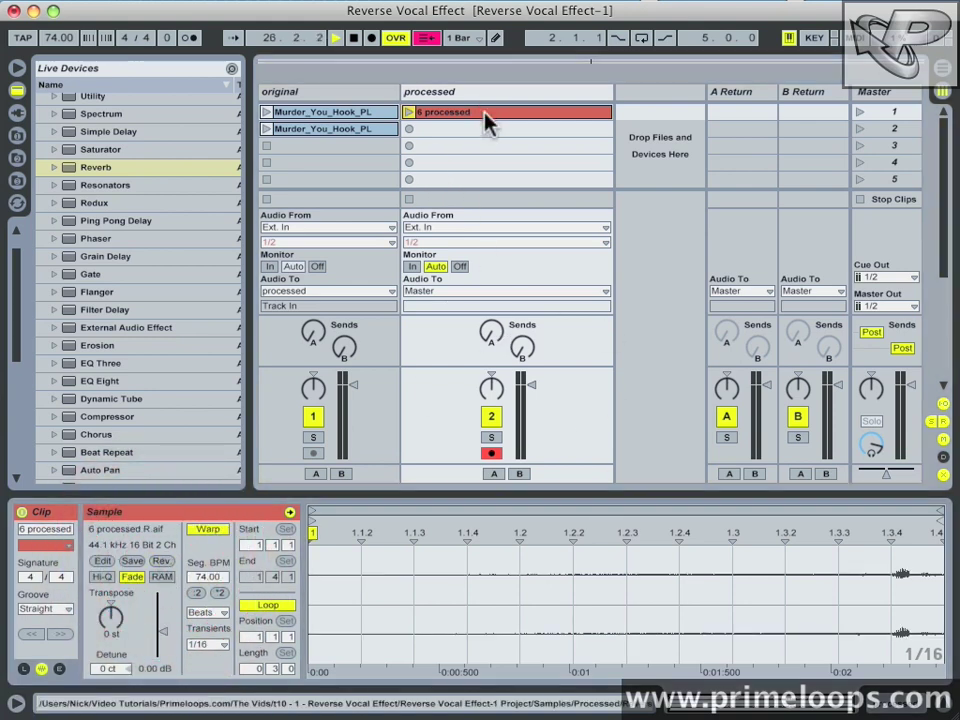
pyautogui.click(489, 115)
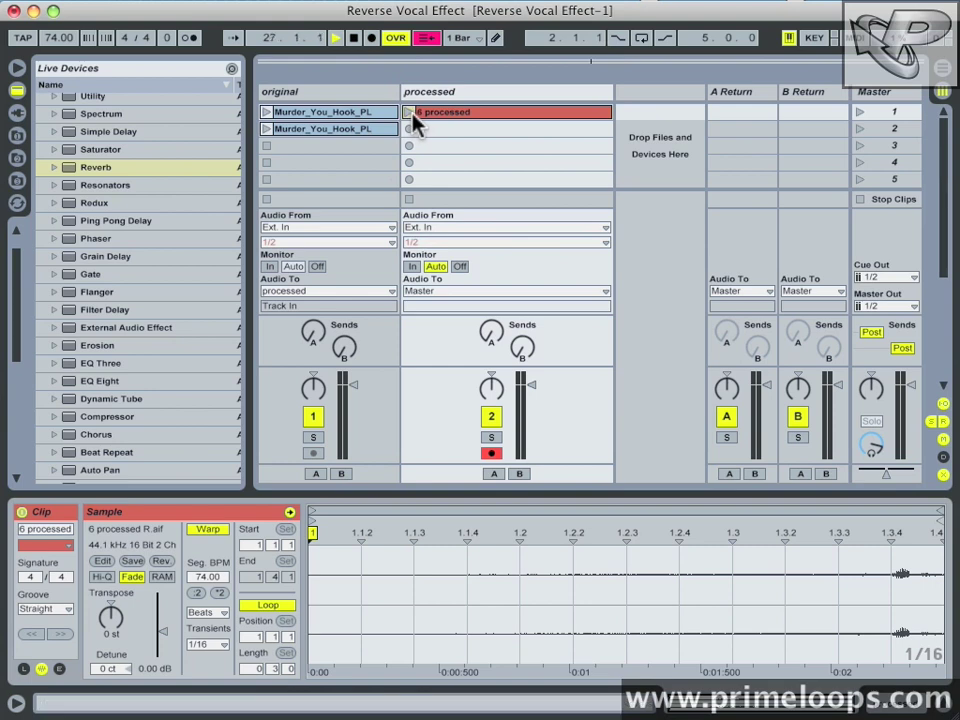
pyautogui.click(412, 113)
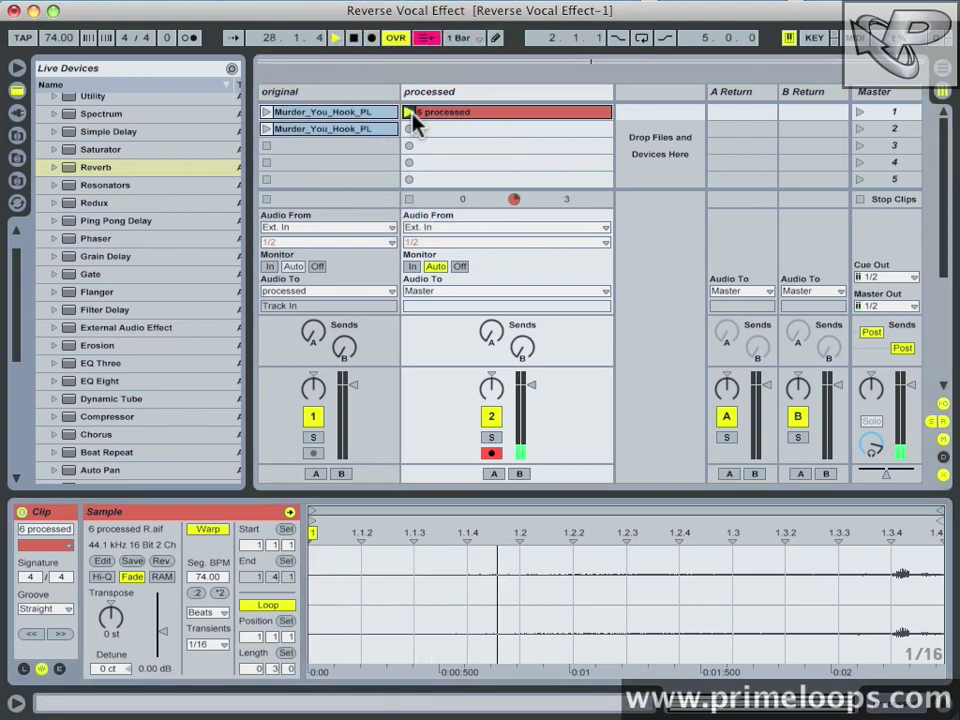
pyautogui.click(408, 199)
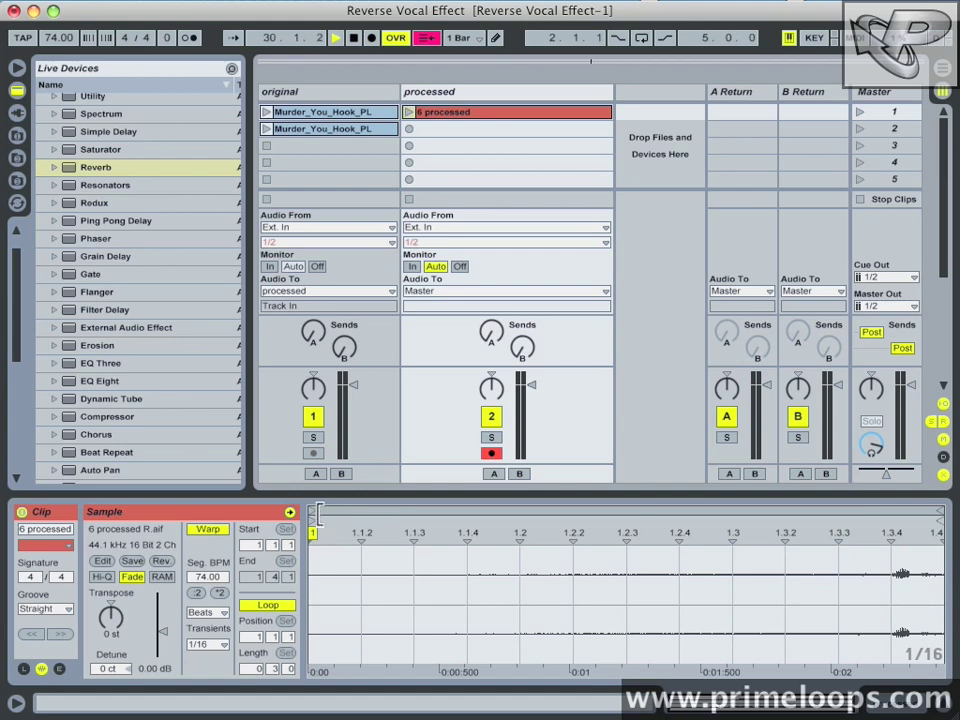
# - Shorten the reversed clip's loop region to end at 1.3.4, crop the sample to it, and stop playback
pyautogui.click(313, 510)
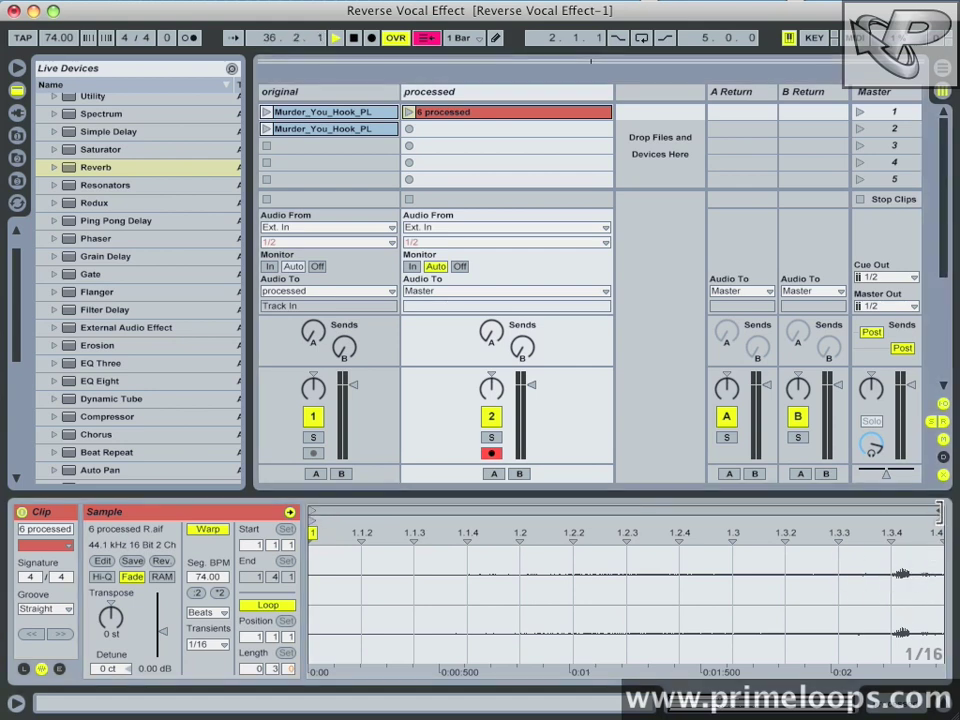
pyautogui.moveTo(938, 511); pyautogui.dragTo(888, 513)
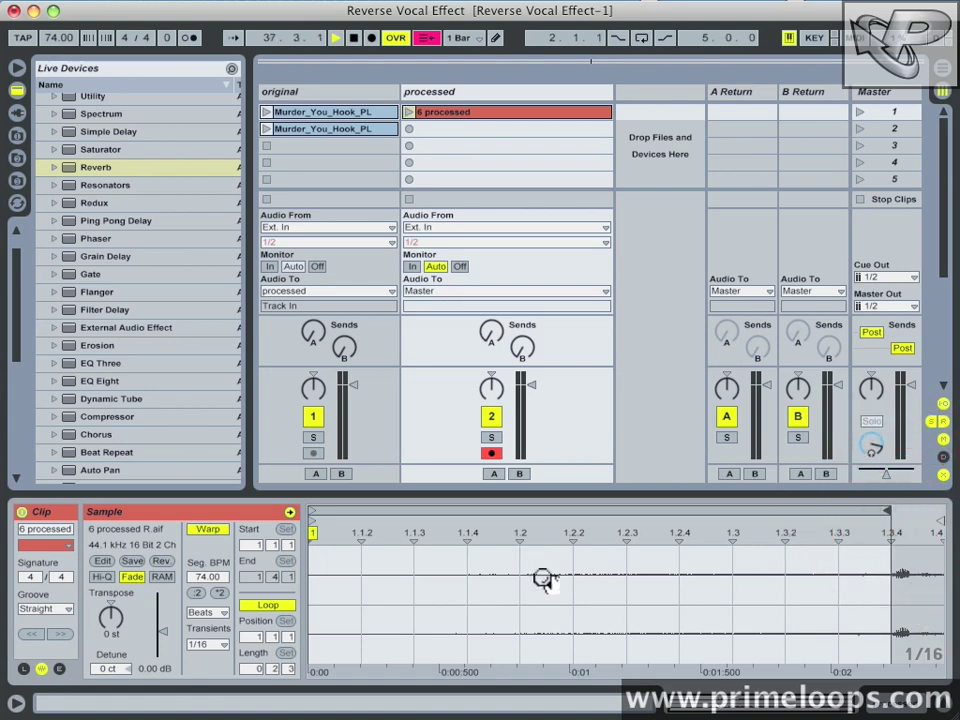
pyautogui.rightClick(665, 578)
pyautogui.click(707, 609)
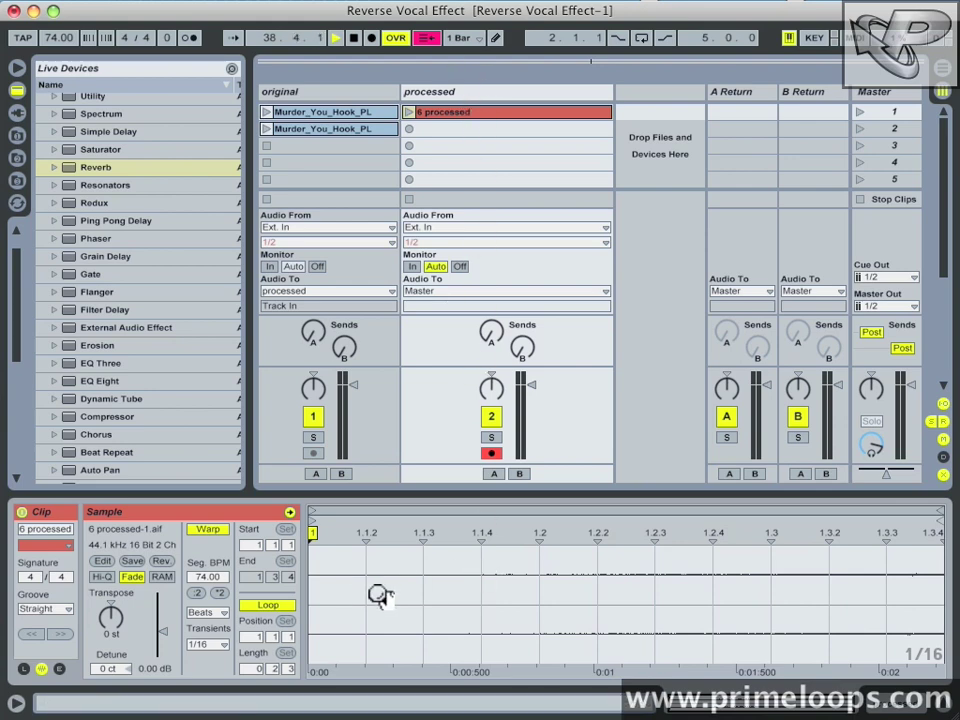
pyautogui.press('space')
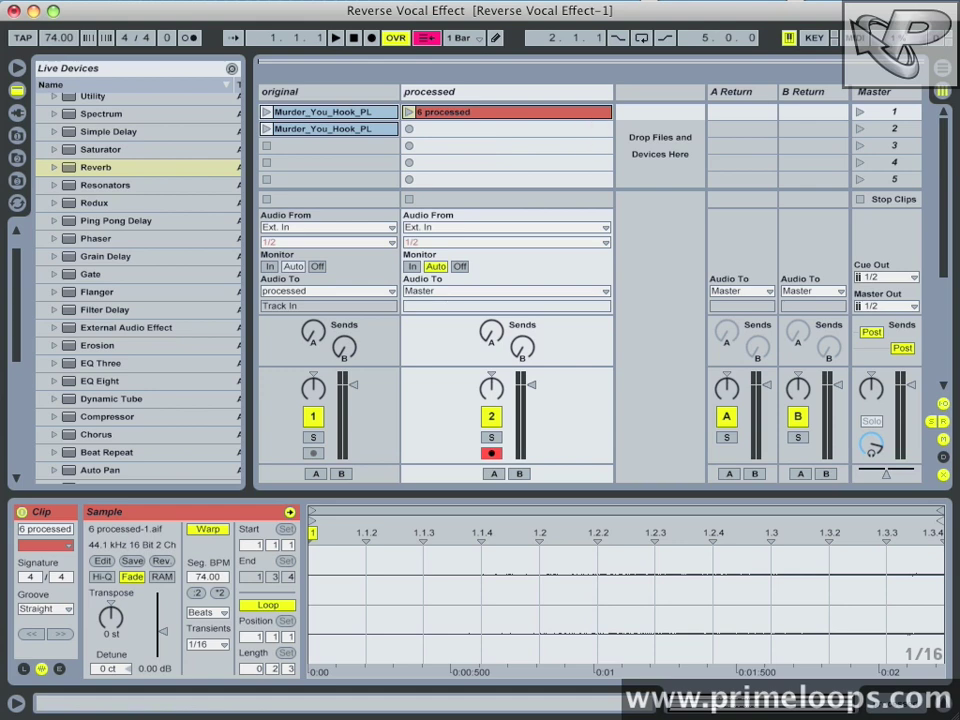
# - Place the processed clip in the arrangement on the processed track, starting at 1.3.3
pyautogui.click(520, 130)
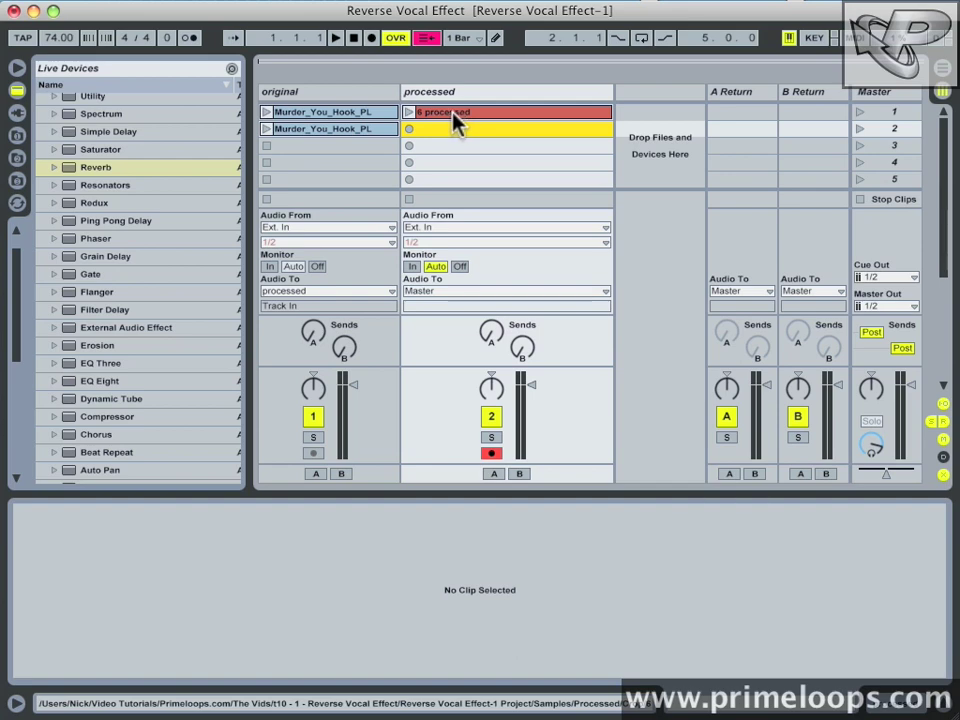
pyautogui.moveTo(456, 120); pyautogui.dragTo(356, 236)
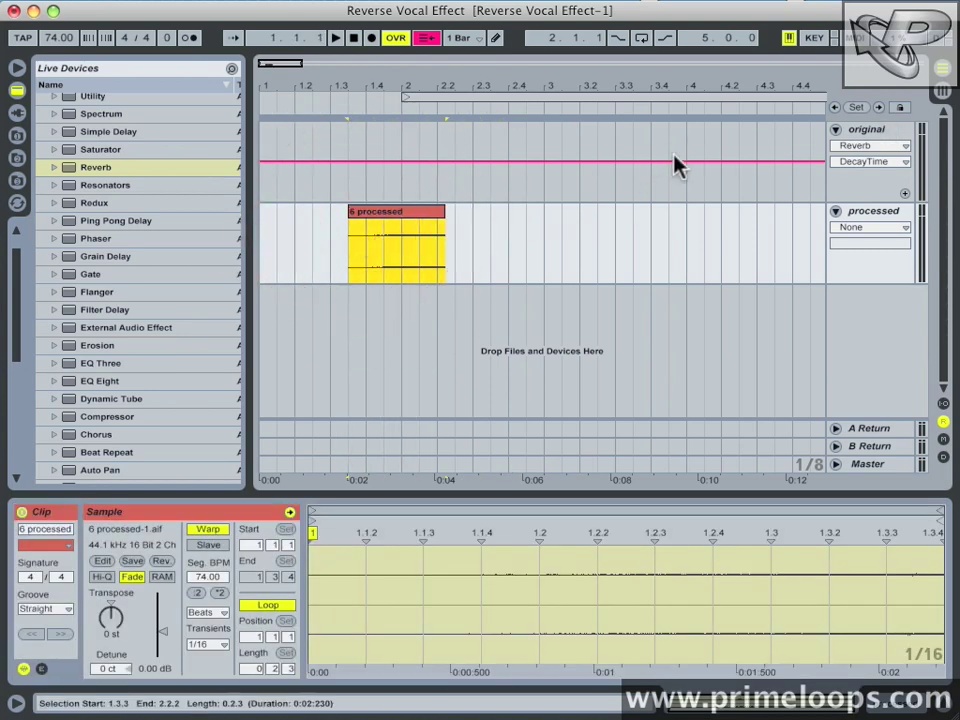
pyautogui.click(942, 92)
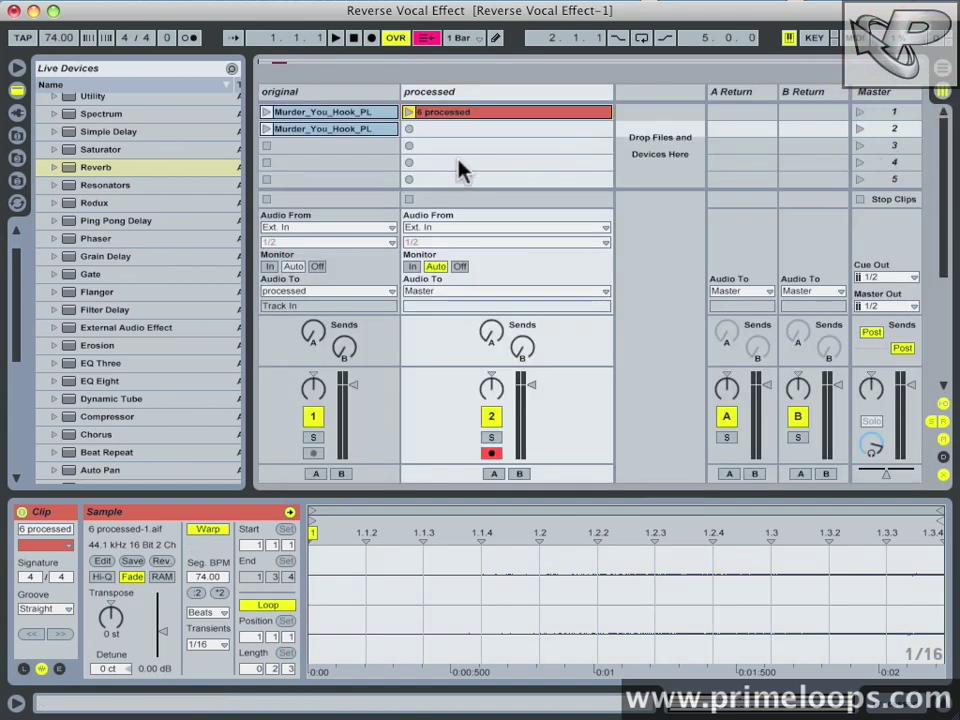
# - Place the full vocal clip from the original track's first slot in the arrangement, aligning its start with the processed clip's end at 2.2.2
pyautogui.click(343, 117)
pyautogui.click(342, 117)
pyautogui.moveTo(343, 117); pyautogui.dragTo(455, 182)
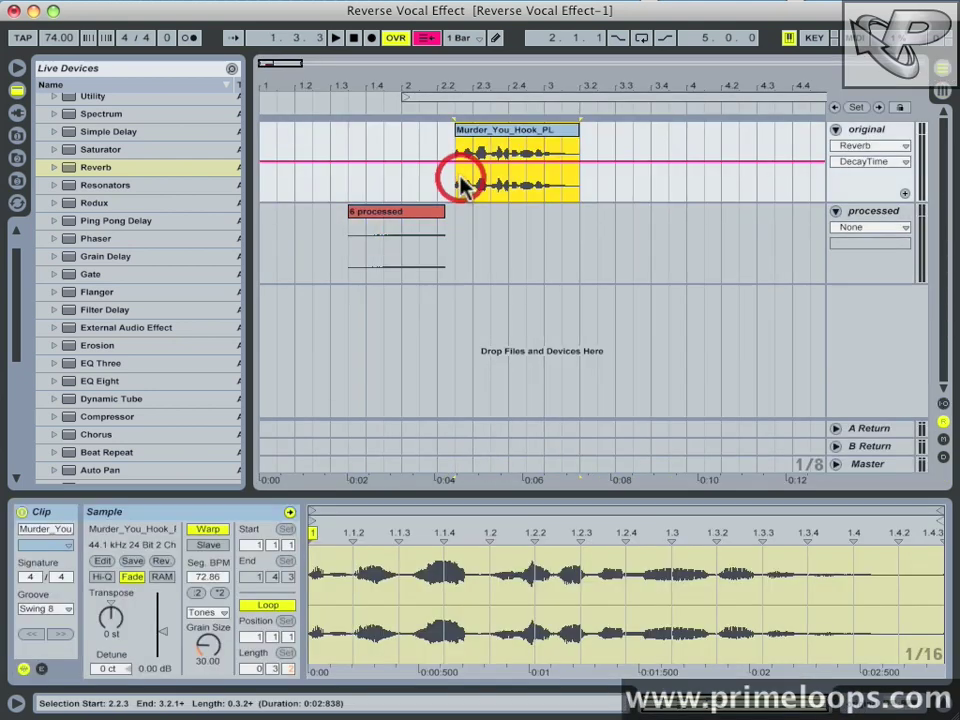
pyautogui.click(412, 152)
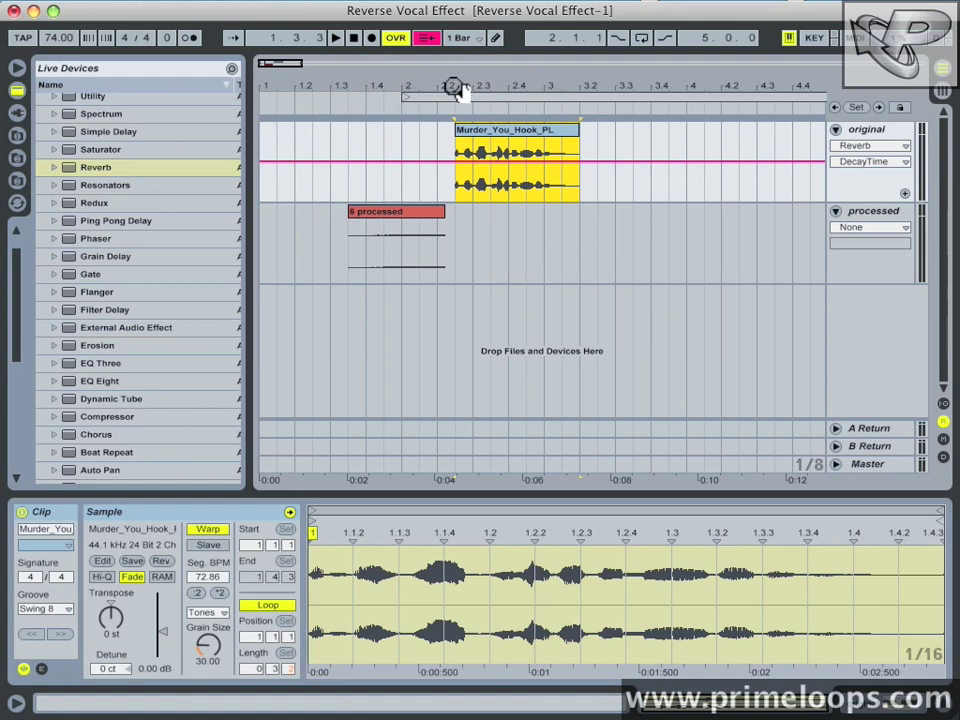
pyautogui.moveTo(450, 87); pyautogui.dragTo(447, 150)
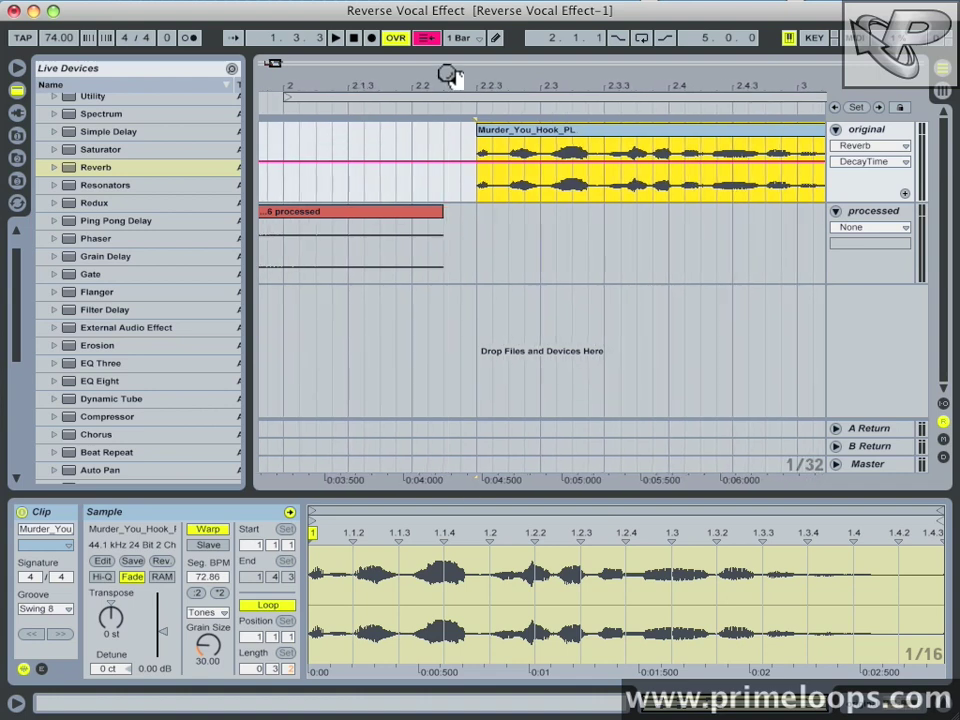
pyautogui.moveTo(516, 135); pyautogui.dragTo(488, 137)
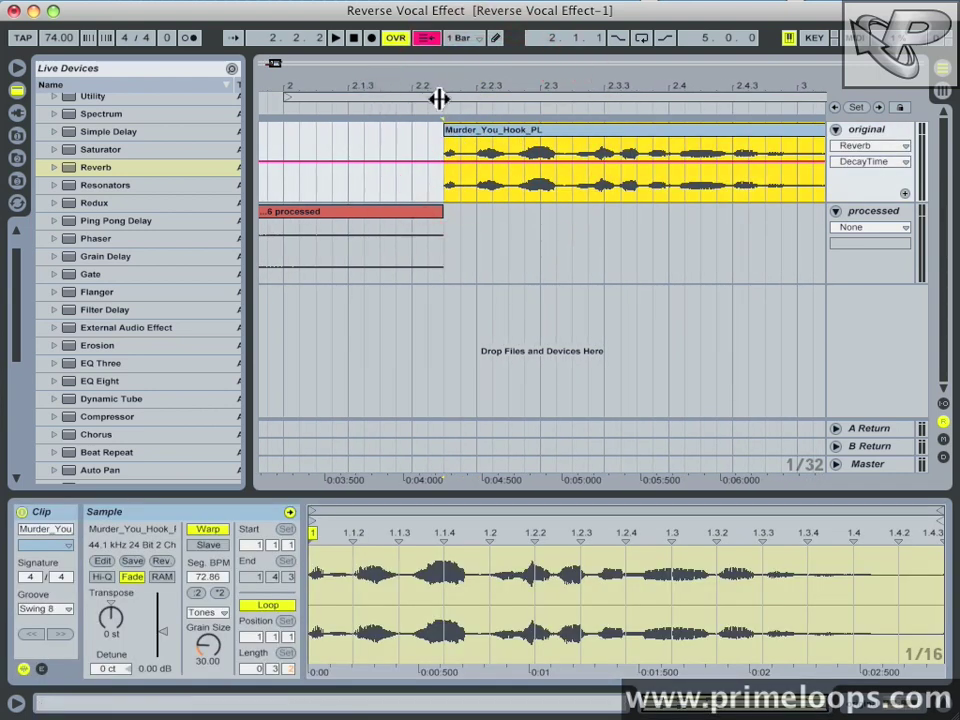
# - Set the arrangement loop start and the insert marker to 1.3.3, where the processed clip begins
pyautogui.moveTo(440, 88); pyautogui.dragTo(386, 91)
pyautogui.click(310, 98)
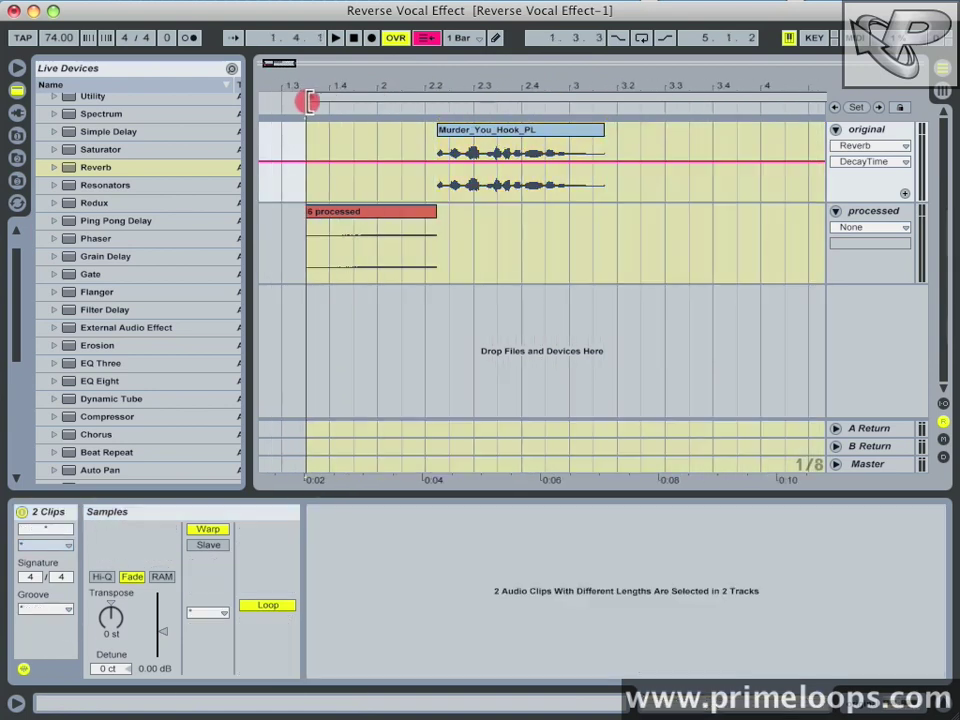
pyautogui.click(305, 187)
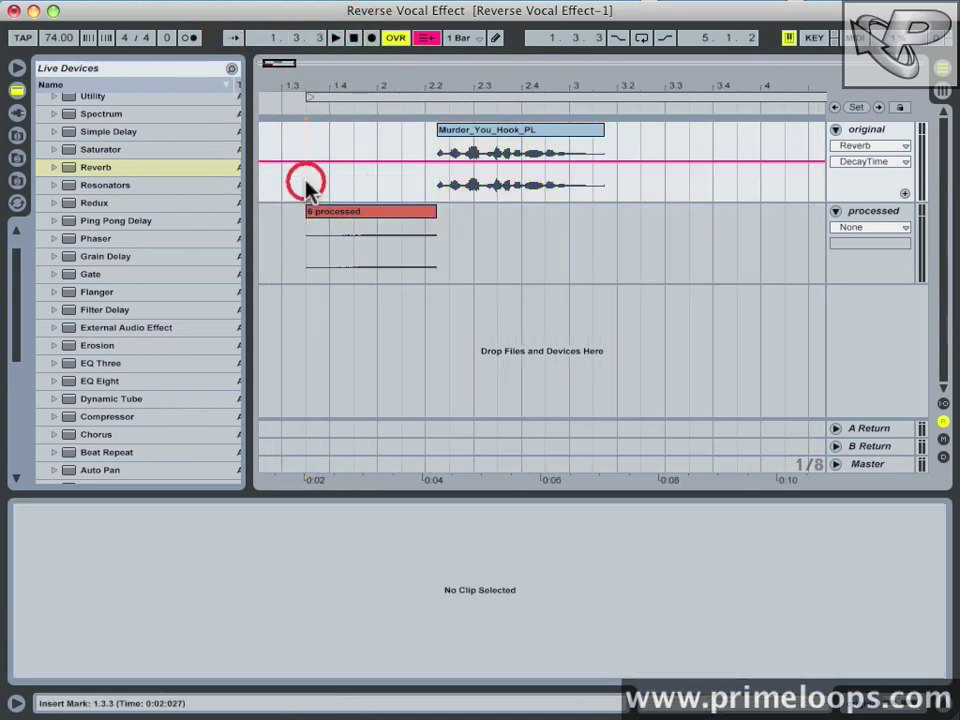
# - Turn off the Reverb on the original track and route that track's audio output to Master
pyautogui.click(942, 93)
pyautogui.click(307, 94)
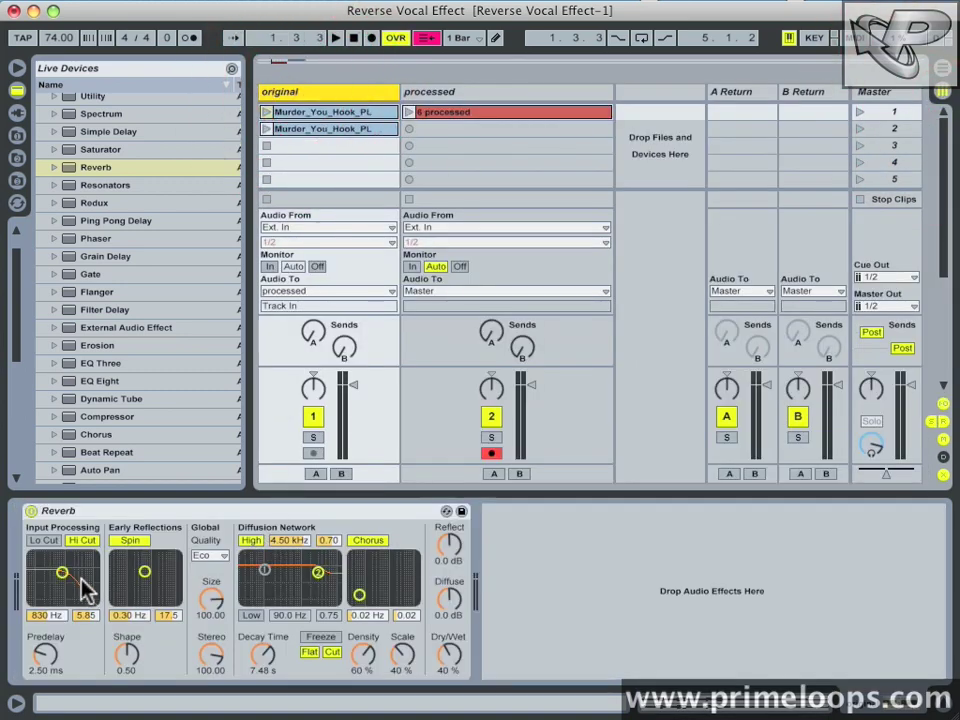
pyautogui.click(31, 511)
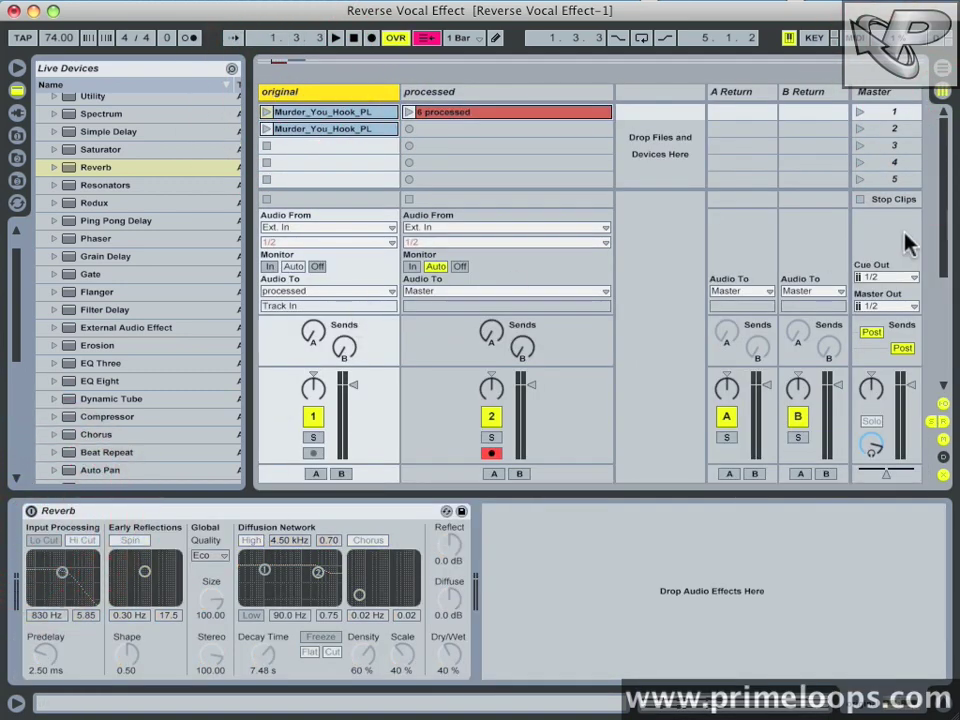
pyautogui.click(307, 292)
pyautogui.click(310, 338)
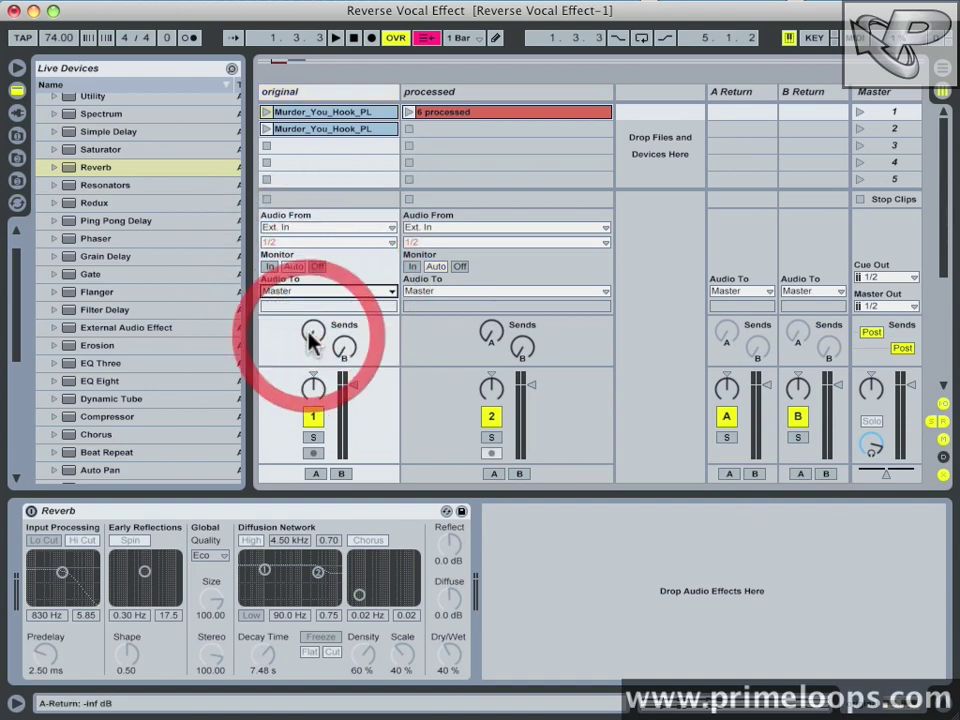
# - Restore arrangement playback and audition the processed clip leading into the vocal from 1.3.3
pyautogui.click(942, 68)
pyautogui.click(310, 178)
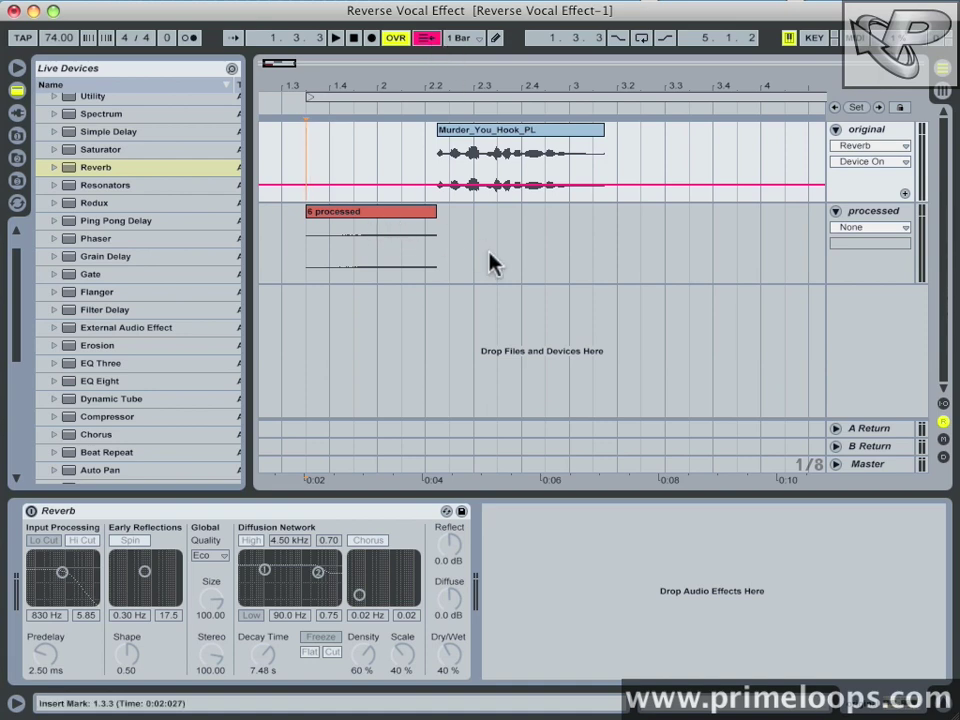
pyautogui.click(425, 40)
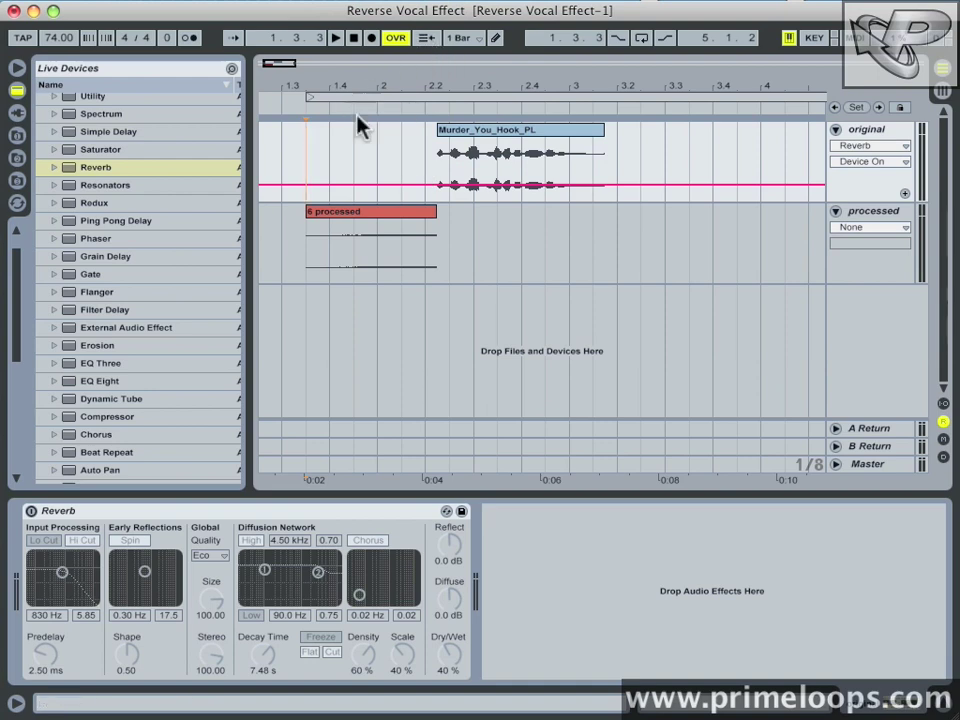
pyautogui.press('space')
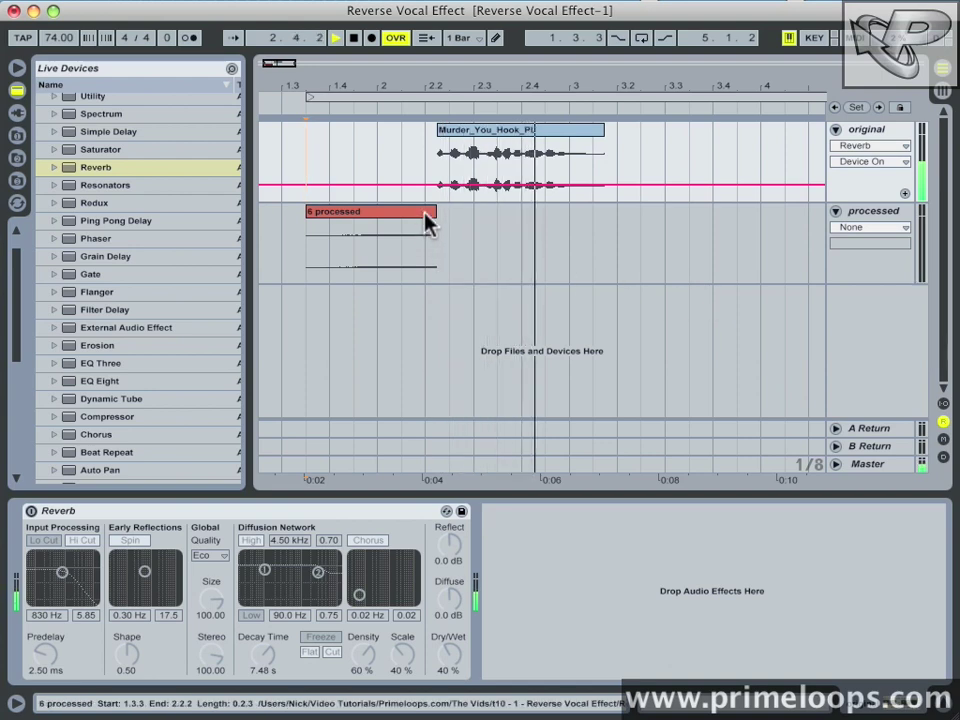
pyautogui.press('space')
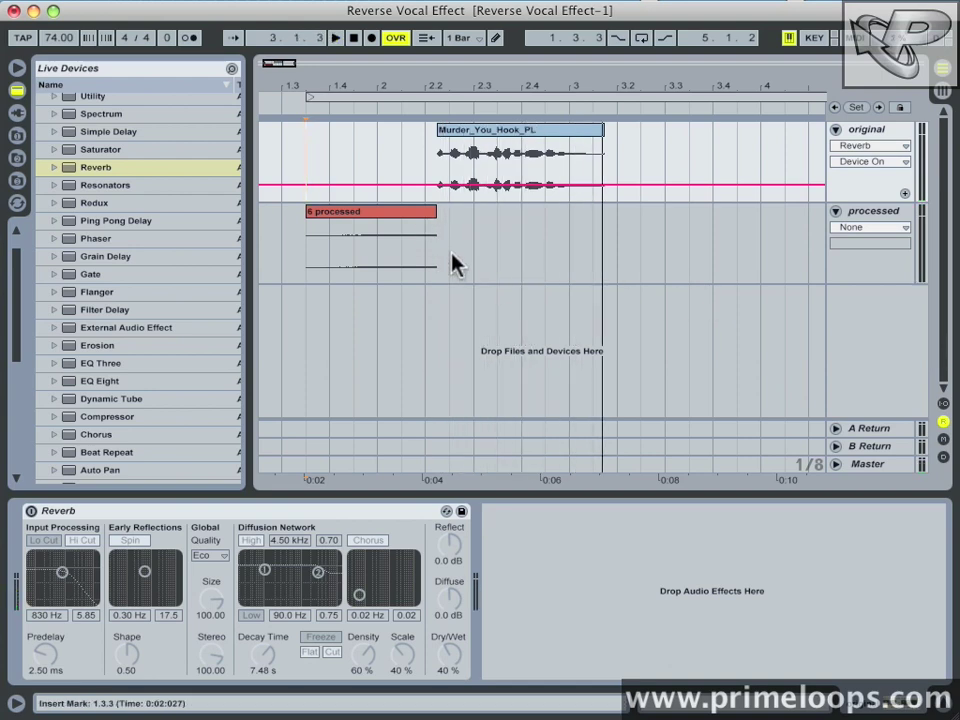
# - Raise the processed clip's gain to 2.25 dB in the arrangement and replay the sequence
pyautogui.click(379, 216)
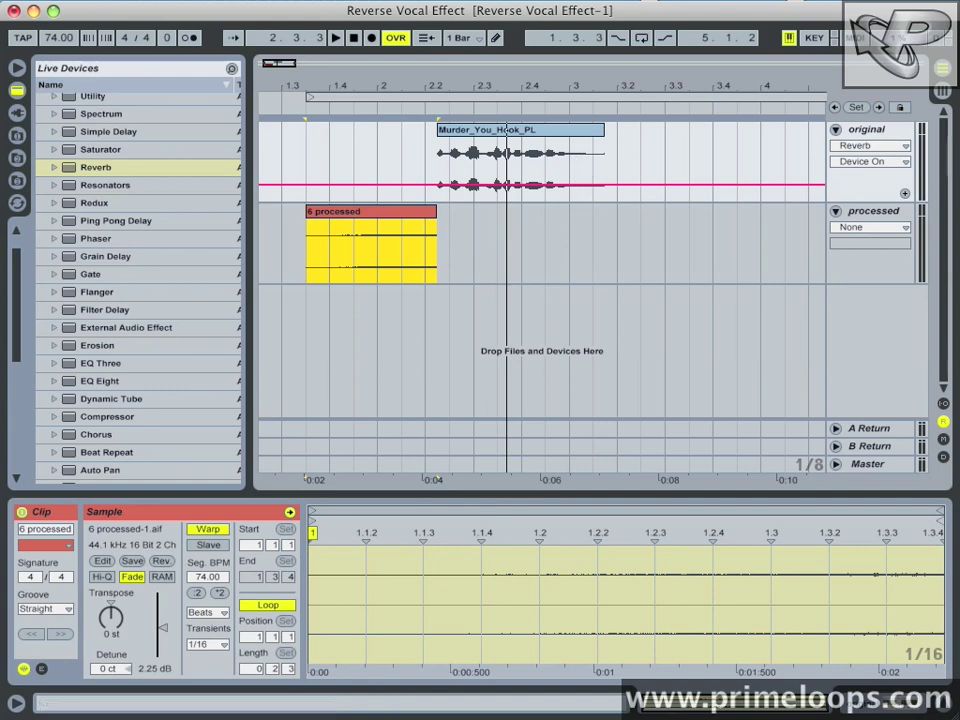
# - Review the full vocal clip and the short first-sound clip in the original track's session slots
pyautogui.click(943, 90)
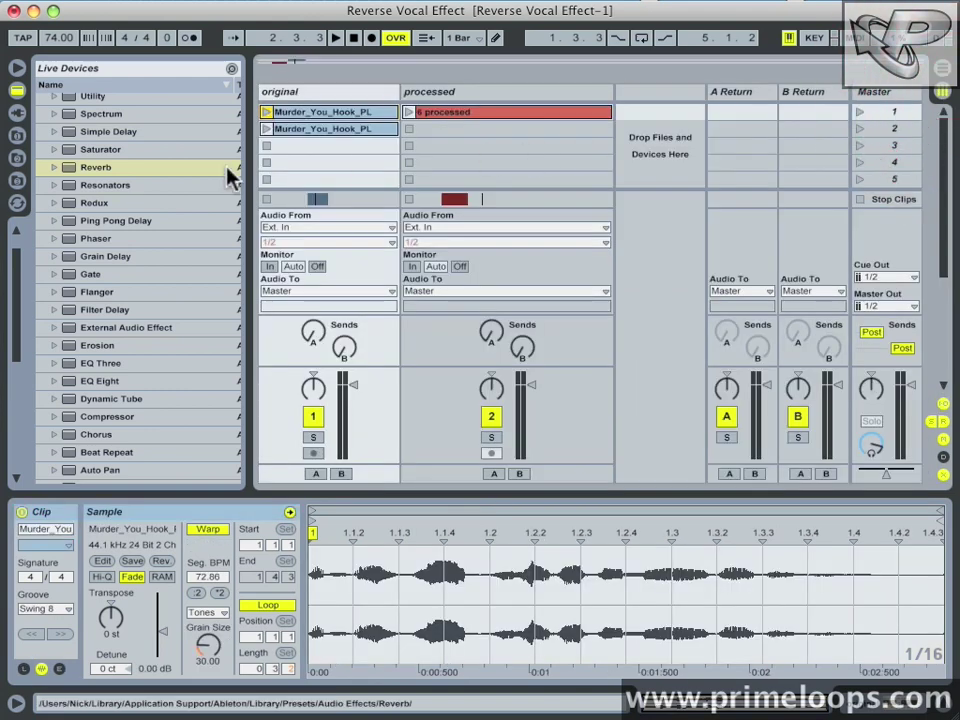
pyautogui.click(326, 115)
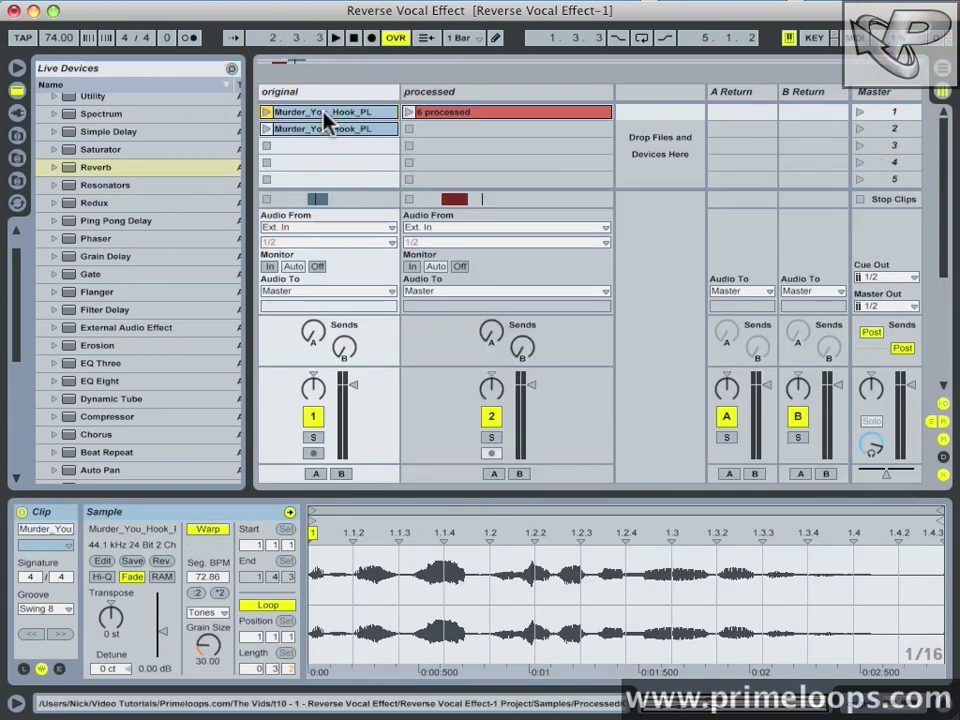
pyautogui.click(304, 131)
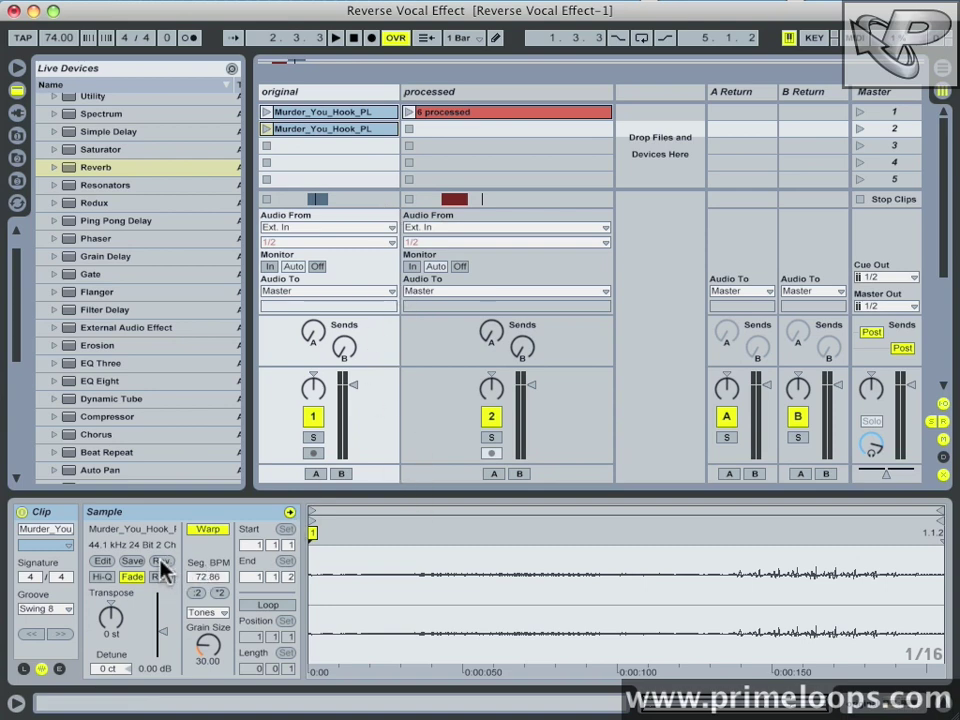
# - Turn the Reverb on the original track back on
pyautogui.click(335, 92)
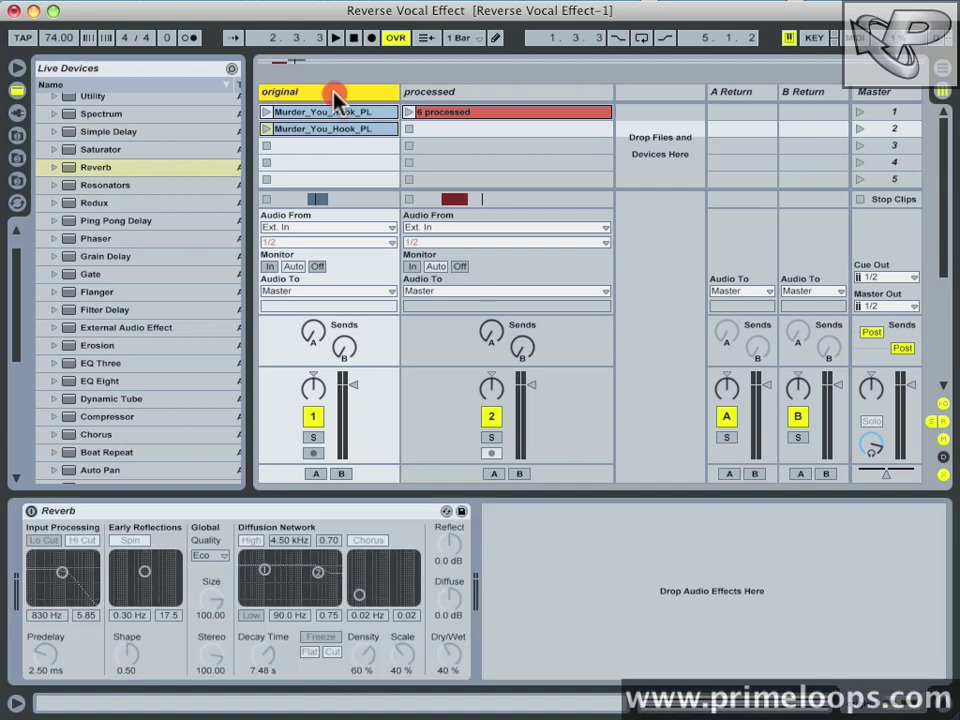
pyautogui.click(222, 511)
pyautogui.click(31, 511)
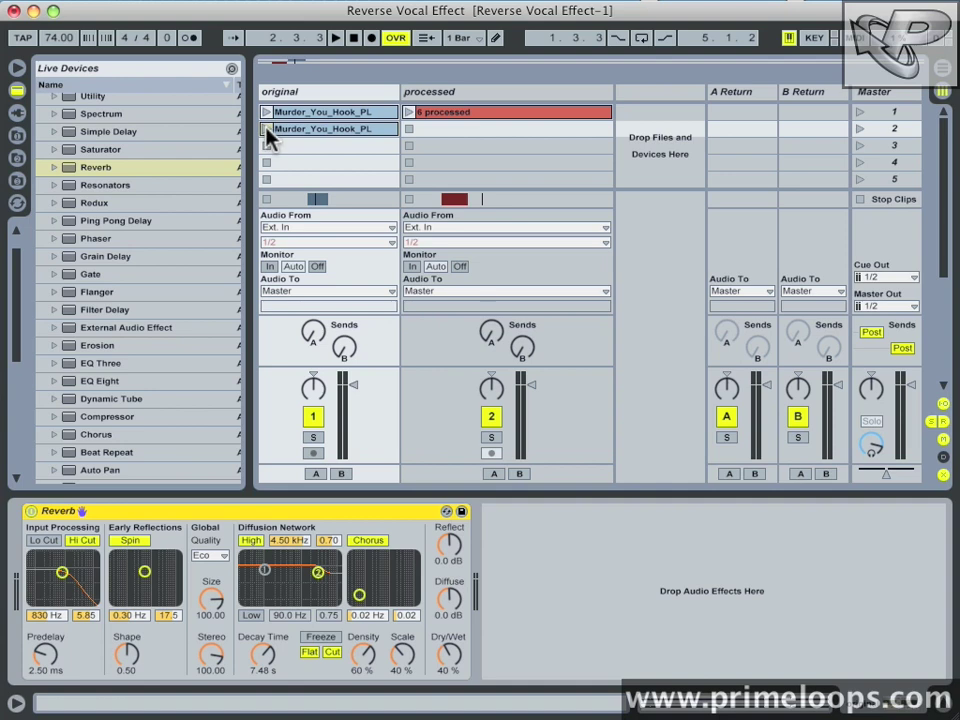
# - Review the recorded clip on the processed track and its placement in the arrangement
pyautogui.click(267, 129)
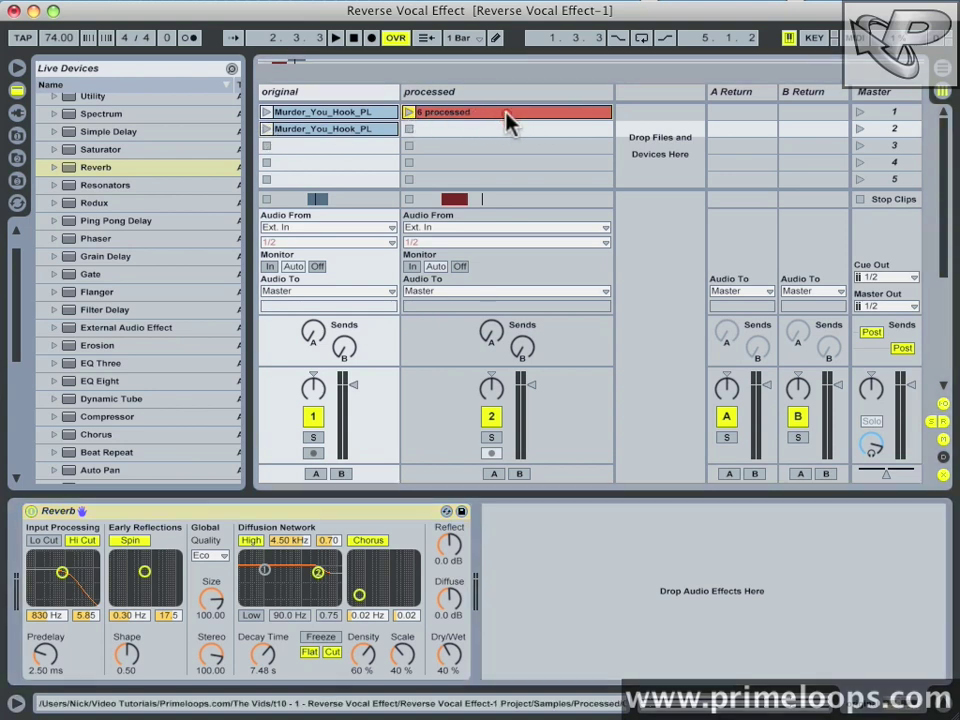
pyautogui.doubleClick(507, 118)
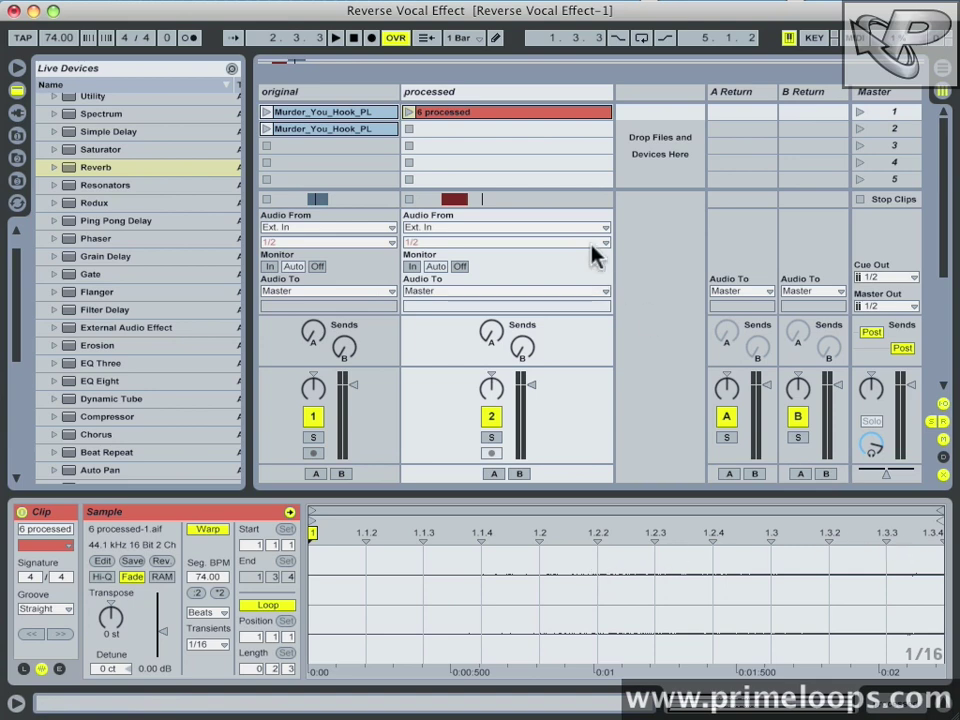
pyautogui.press('Tab')
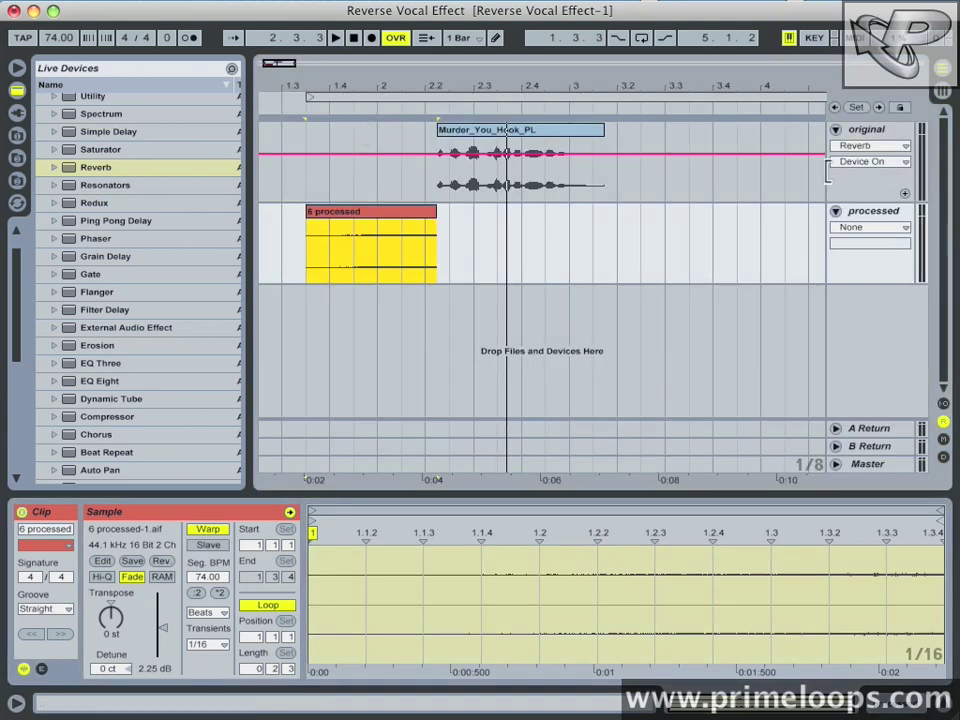